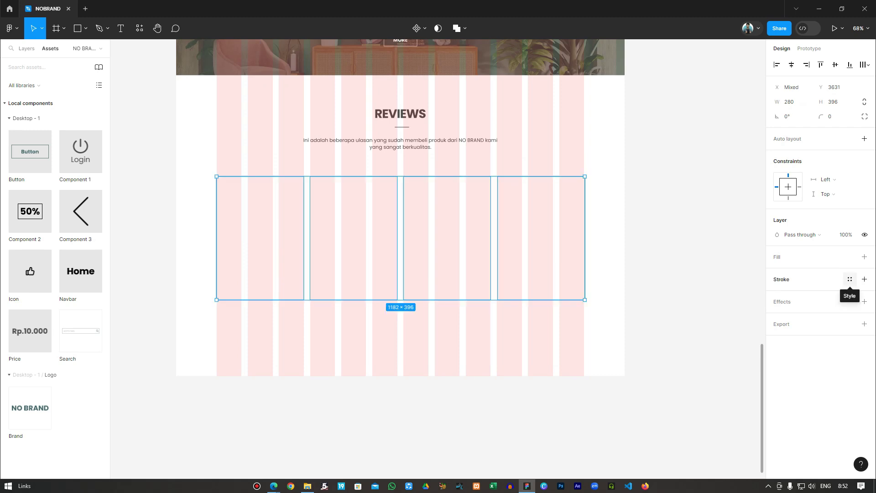
Step: Give the four review card outlines an inside stroke of 0.5 in the Black 2 colour style
left_click(865, 279)
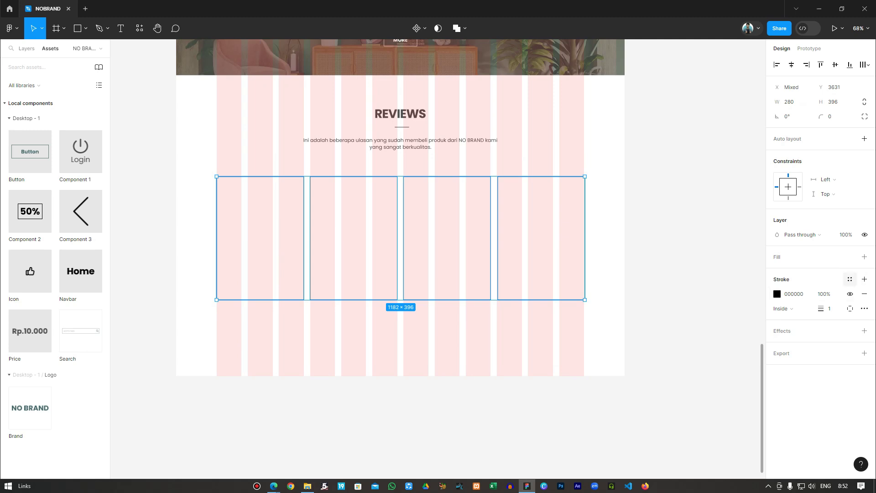
left_click(830, 308)
key("Return")
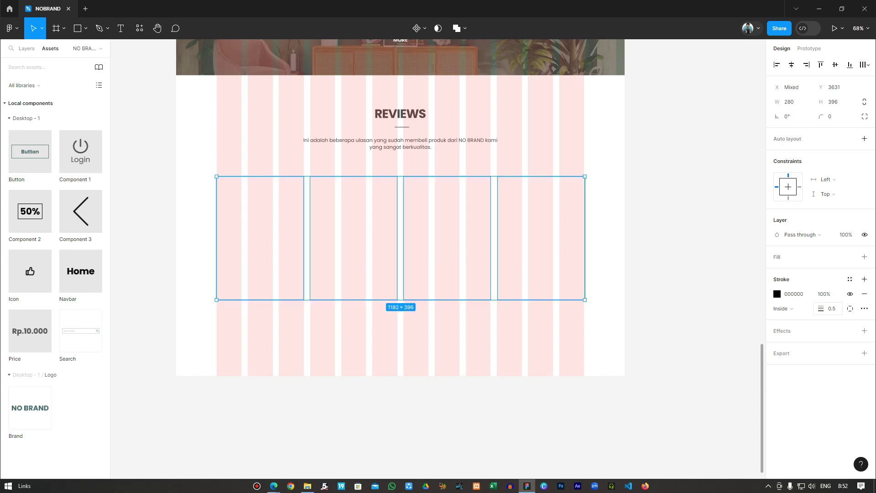
left_click(850, 279)
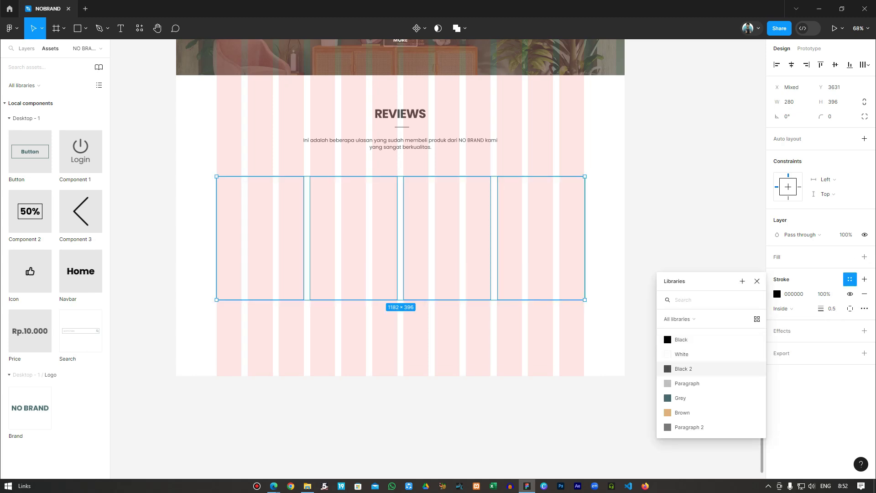
left_click(685, 369)
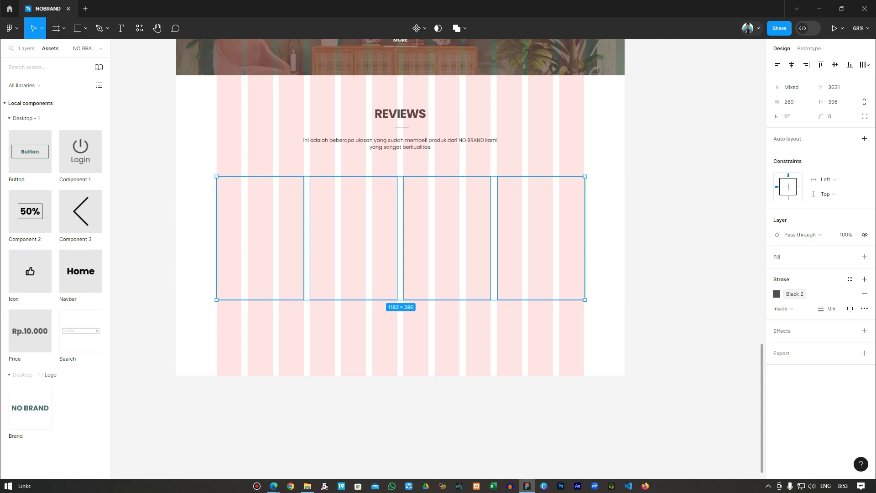
key("Escape")
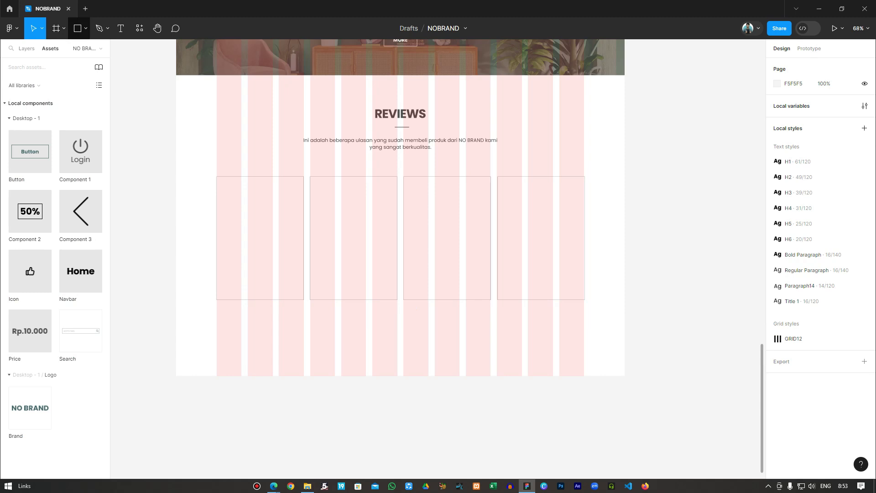
Step: Draw an image placeholder rectangle about 236 × 207 in the upper part of the first review card
left_click(86, 29)
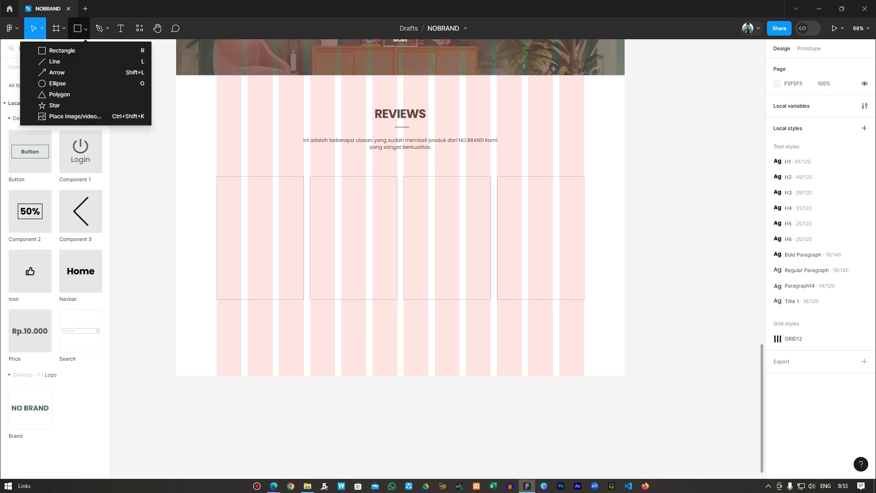
left_click(62, 50)
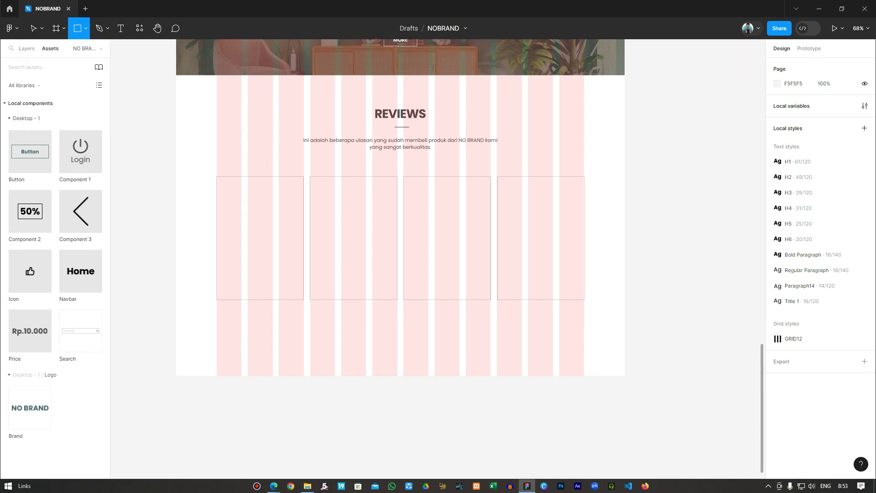
mouse_move(224, 185)
left_mouse_down()
mouse_move(252, 238)
mouse_move(297, 250)
left_mouse_up()
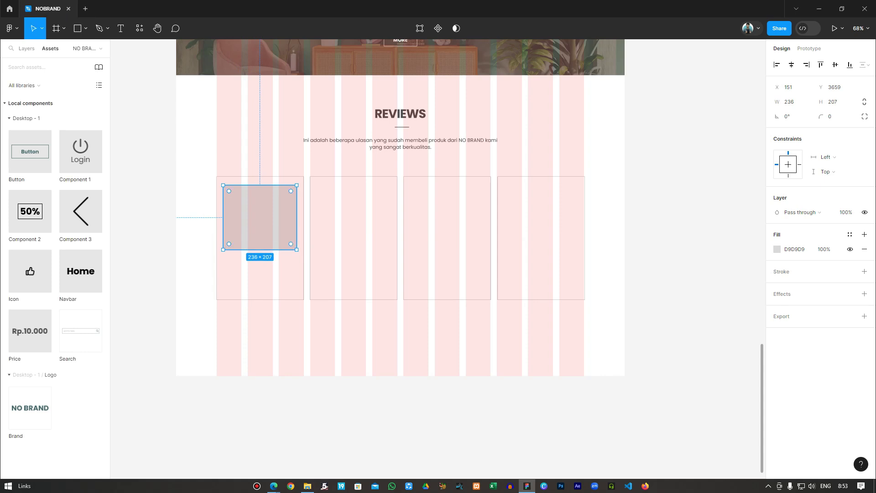
Step: Centre the placeholder horizontally on the first card and copy it to the same place in the other three cards
left_click(304, 266, "shift")
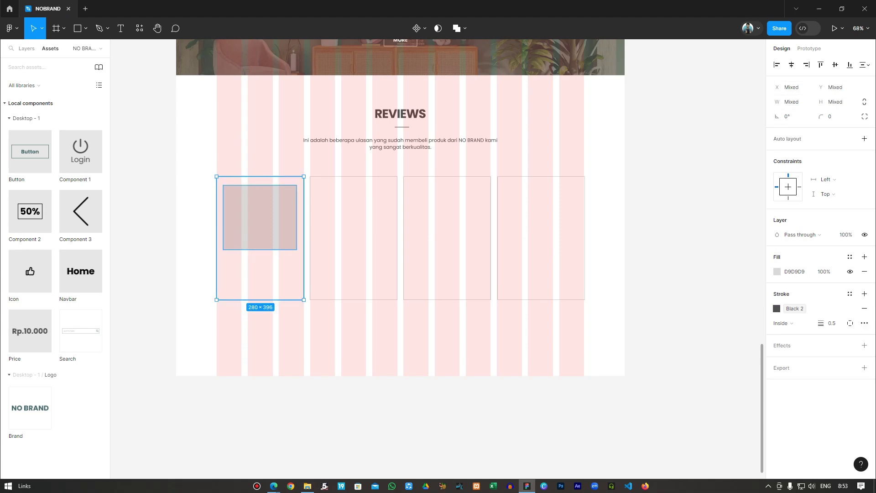
left_click(791, 65)
left_click(260, 217)
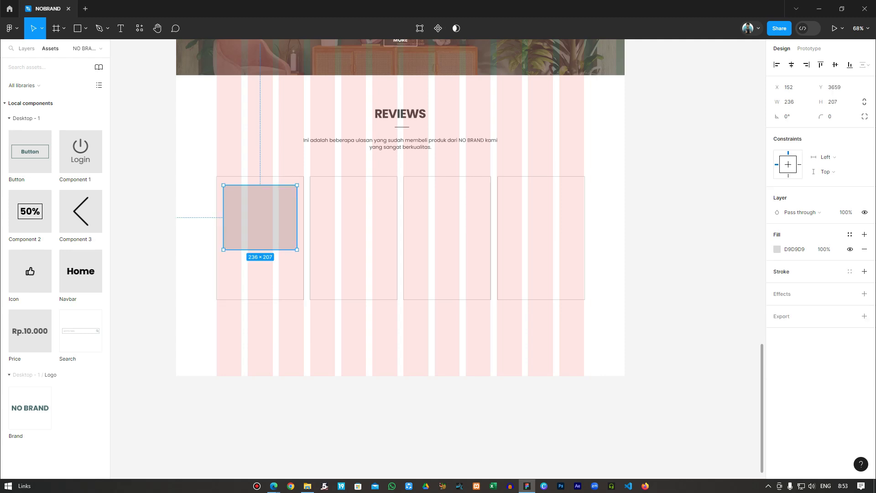
left_click_drag(260, 217, 540, 217)
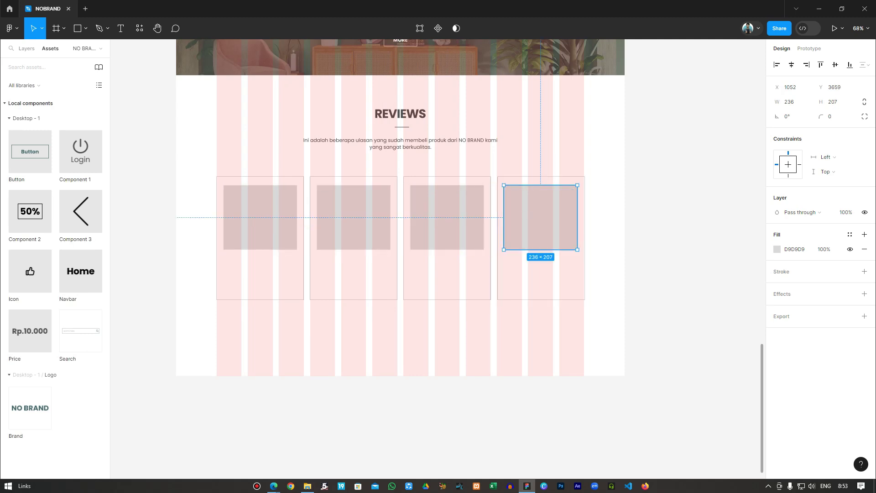
Step: Nudge the fourth card outline left to X 1030 so it lines up with the layout grid columns
scroll(556, 276, "up", 5)
scroll(558, 273, "up", 3)
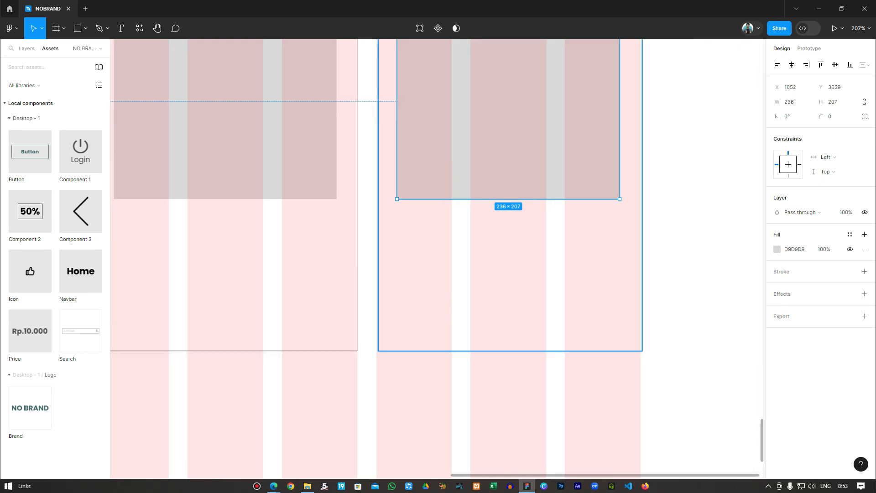
key("Escape")
left_click(557, 350)
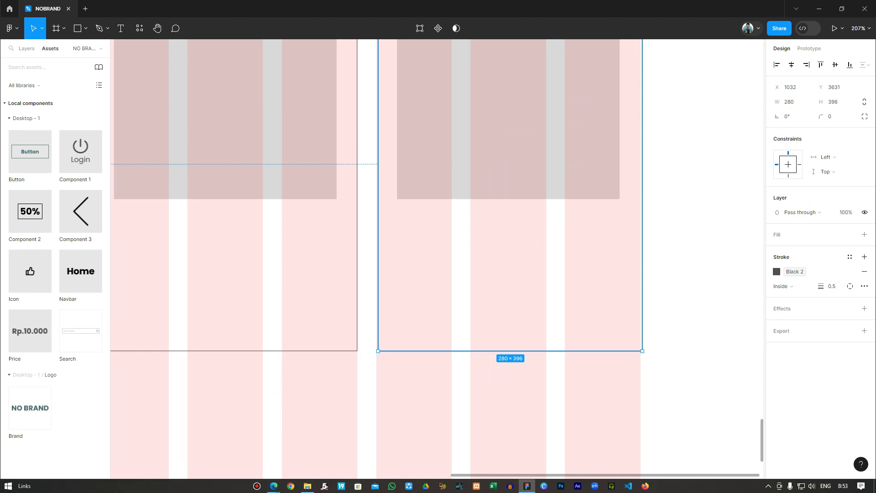
key("Left")
key("Left")
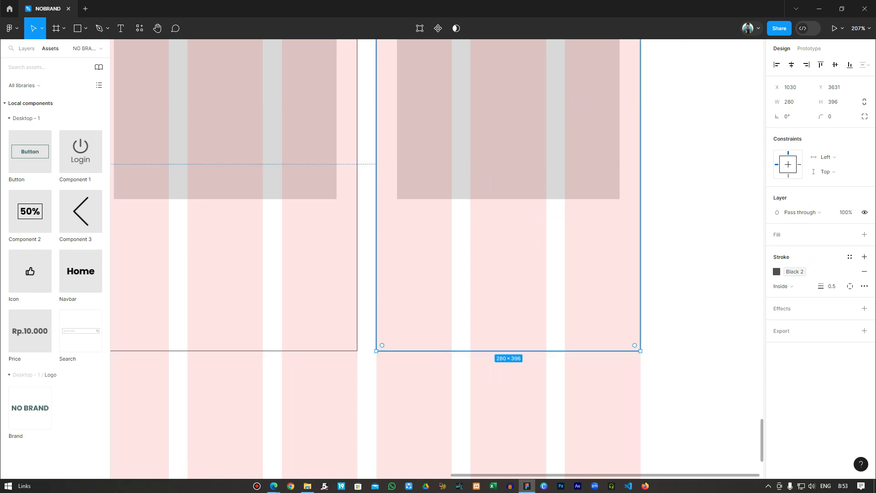
Step: Centre the fourth placeholder horizontally within its card outline
scroll(438, 259, "left", 5)
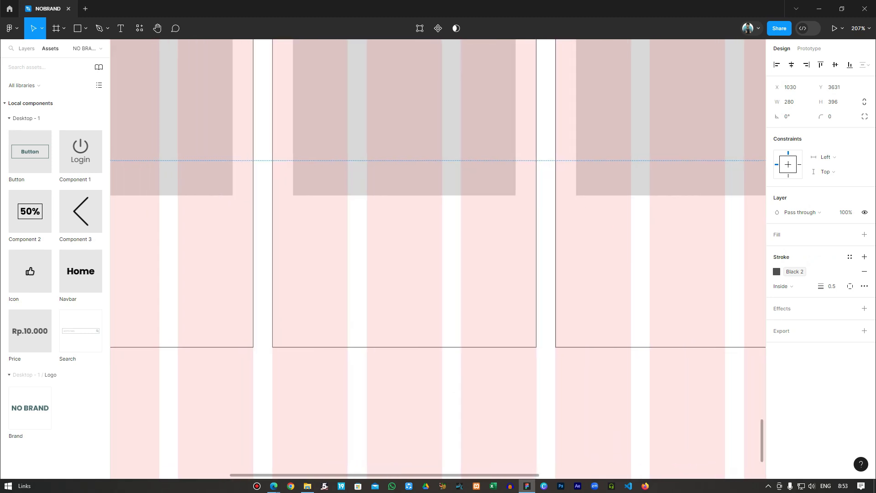
scroll(438, 259, "right", 5)
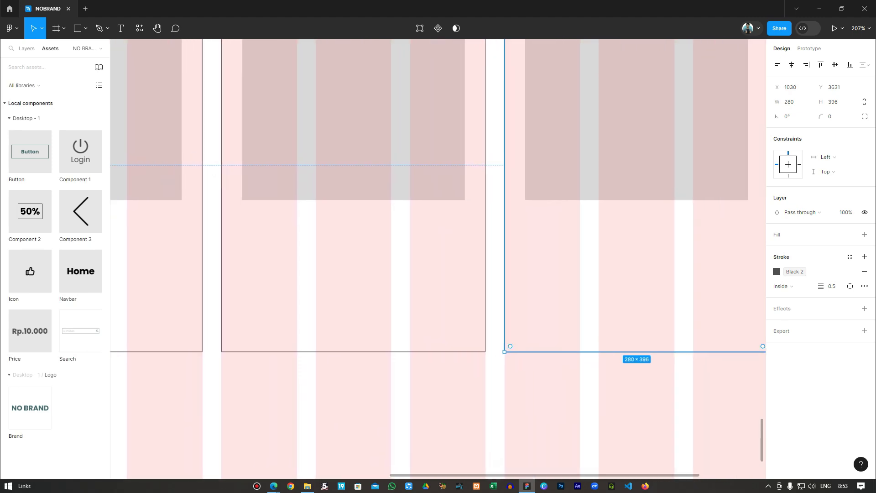
left_click(636, 137, "shift")
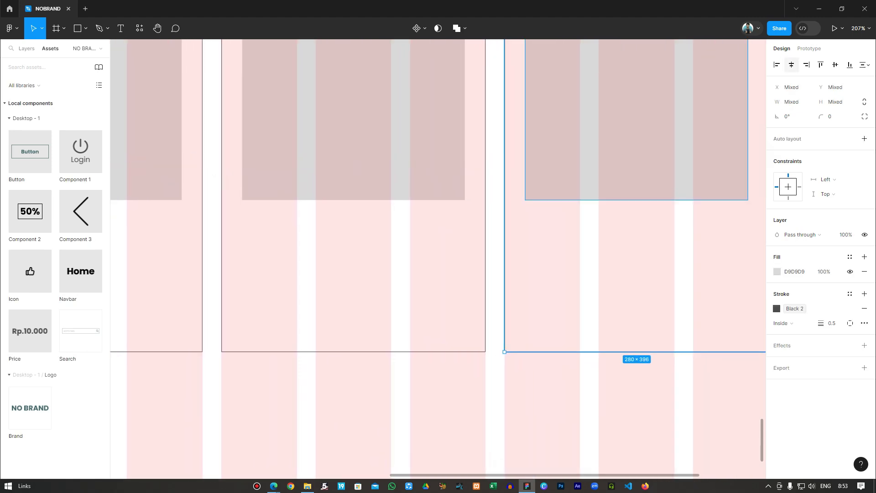
left_click(568, 318)
scroll(568, 318, "down", 4)
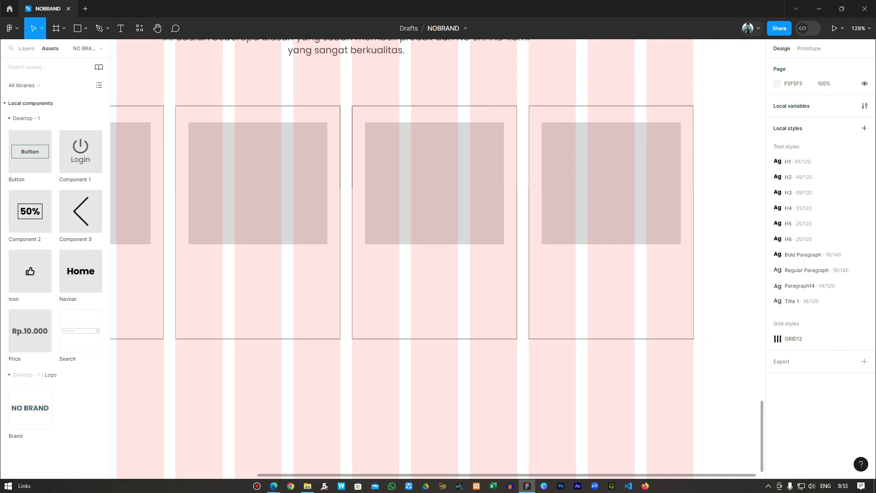
scroll(549, 331, "down", 1)
Step: Fill the four card placeholders with room photos: two dining rooms, a bedroom and a bathroom
left_click(302, 247)
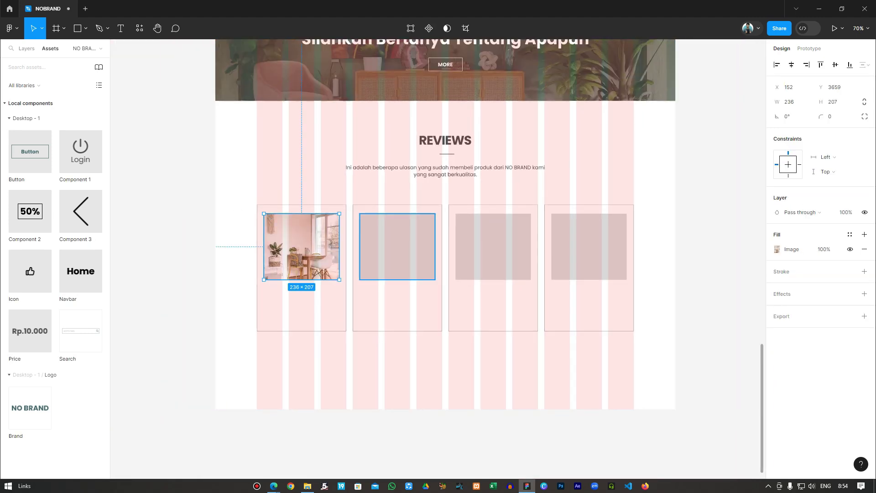
left_click(397, 247)
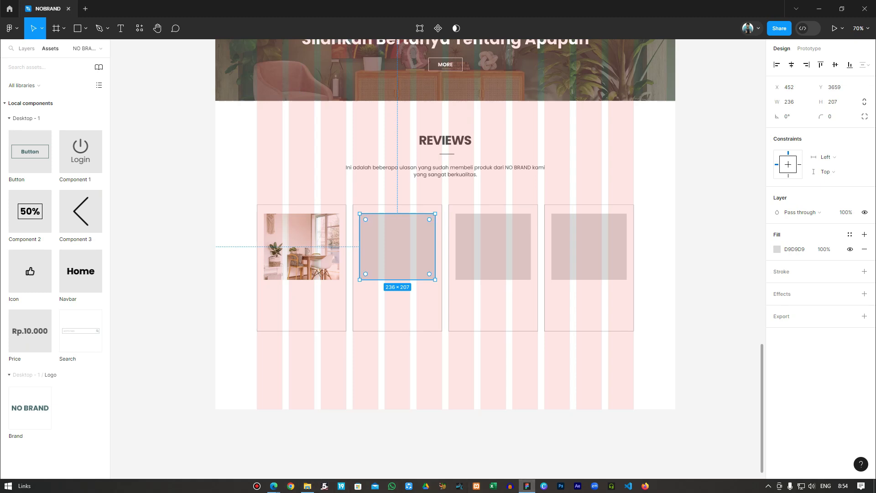
key("ctrl+v")
left_click(493, 246)
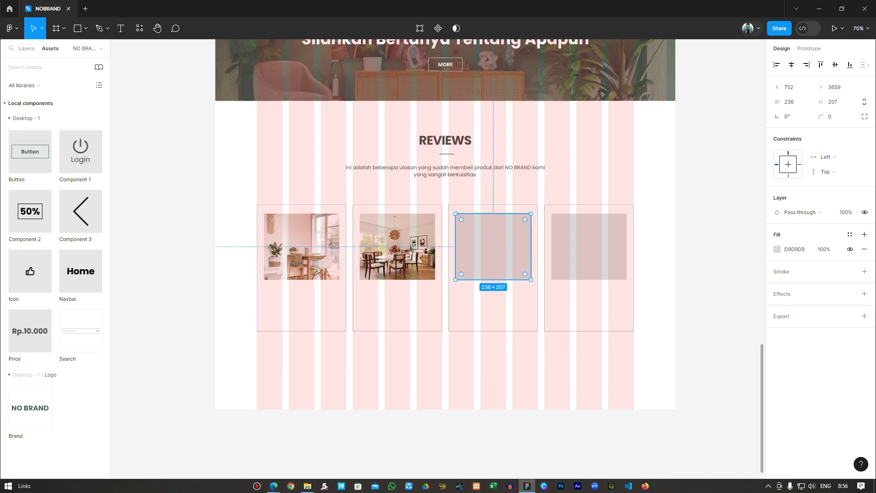
key("ctrl+v")
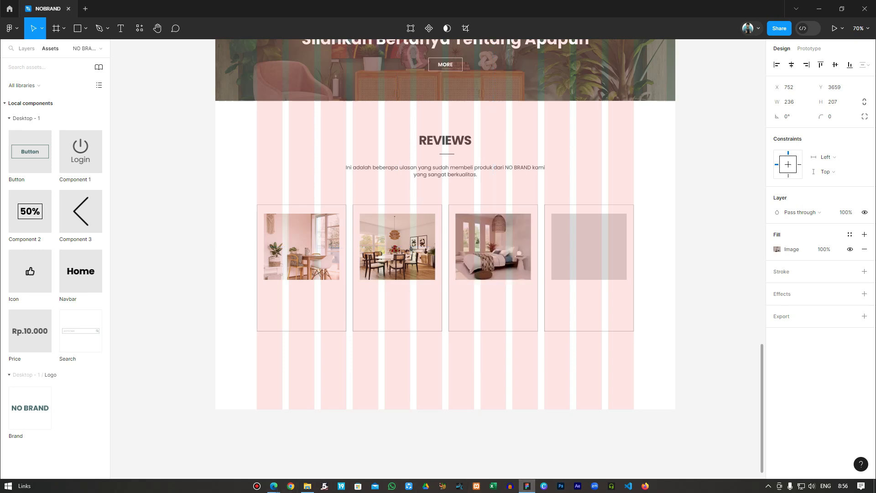
left_click(589, 246)
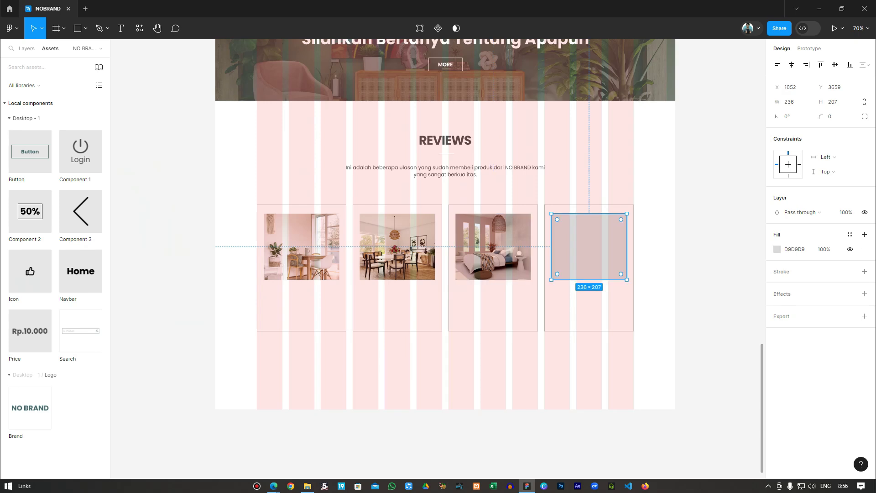
key("ctrl+v")
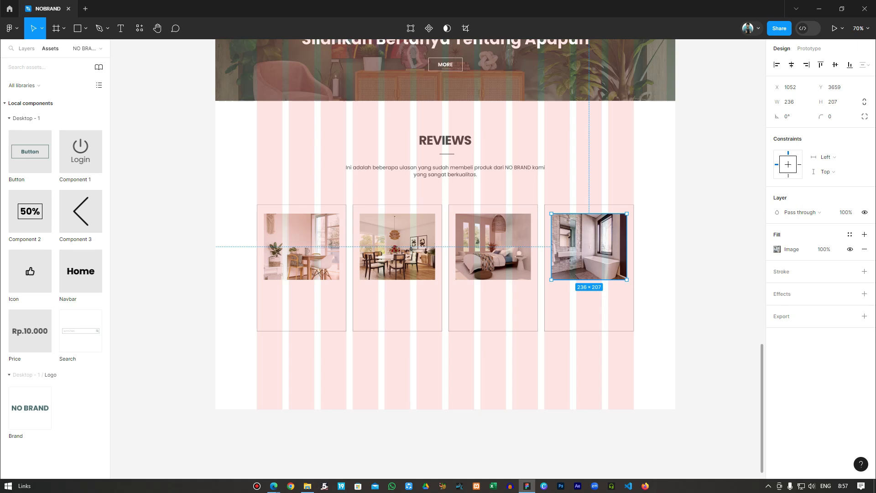
left_click_drag(30, 272, 278, 293)
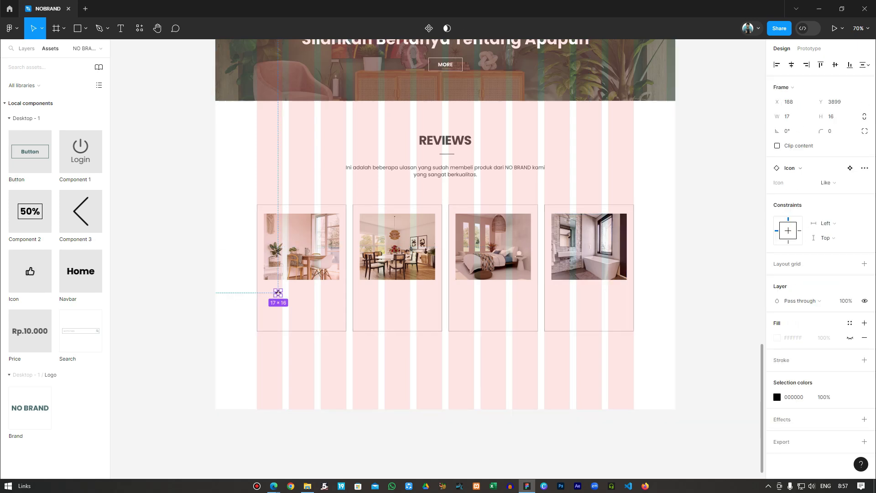
left_click(828, 182)
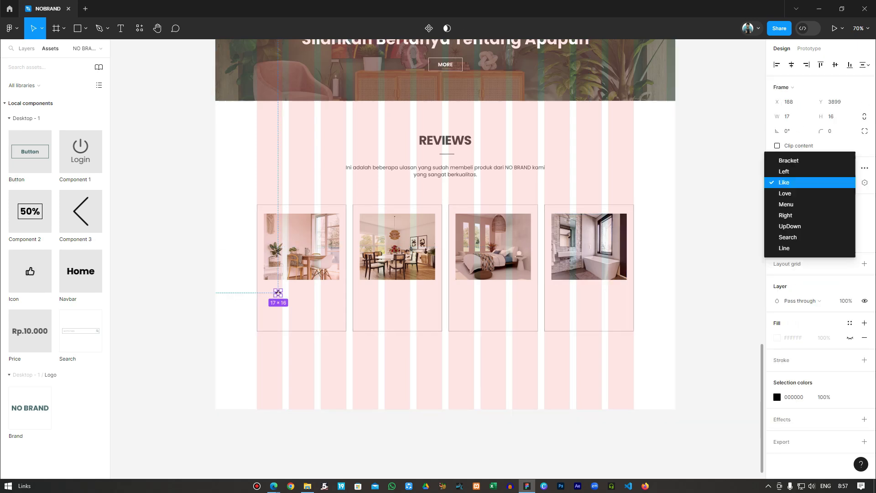
key("Down")
key("Down")
key("Down")
key("Up")
key("Up")
key("Up")
key("Up")
key("Up")
key("Down")
key("Down")
key("Down")
key("Down")
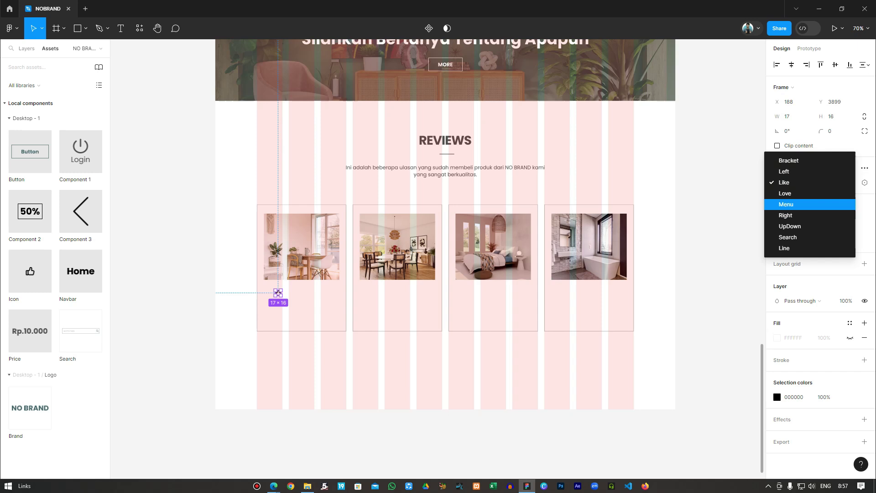
key("Down")
key("Down")
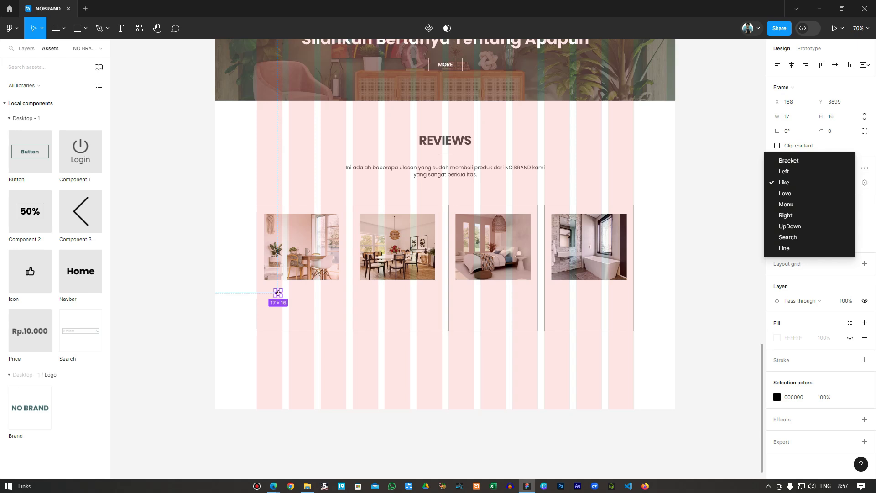
key("Escape")
key("Escape")
left_click(278, 294)
key("Escape")
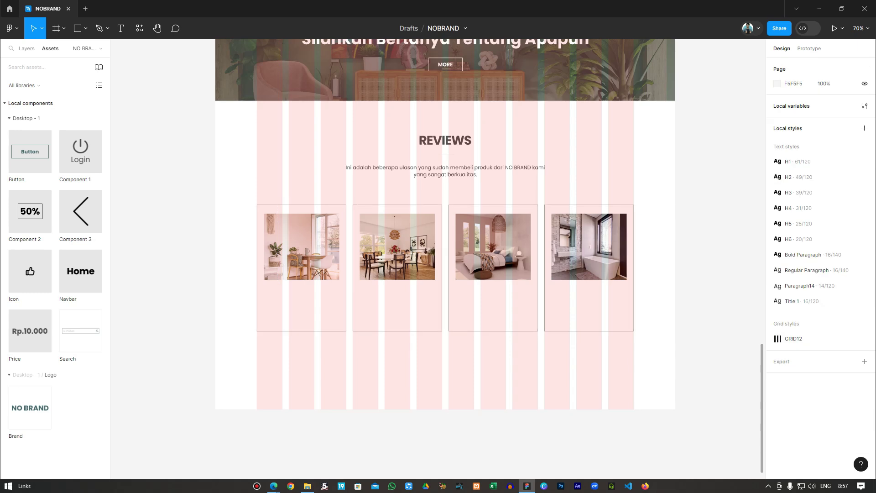
Step: Run the Tabler Icons plugin, search it for "star" and insert the filled star icon
key("shift+i")
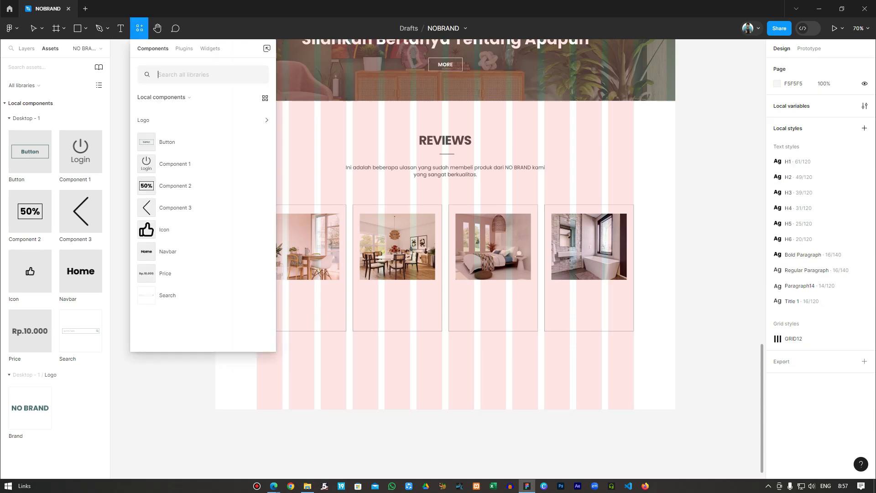
left_click(184, 48)
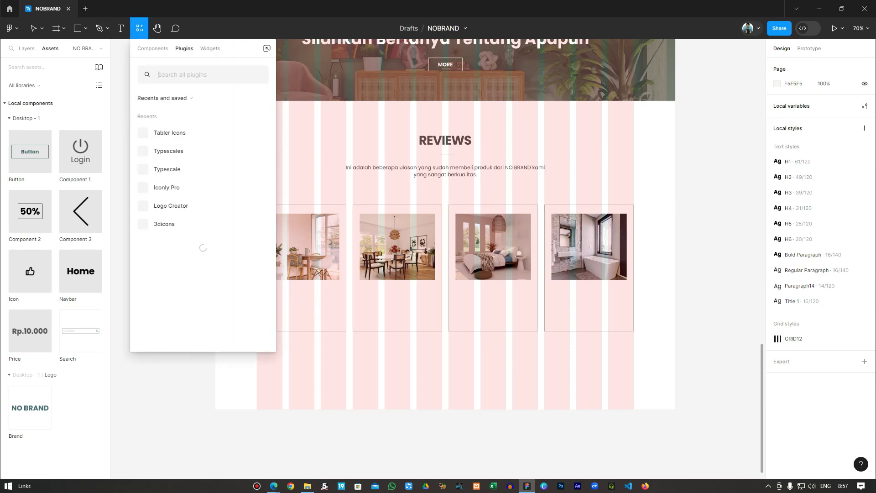
left_click(169, 133)
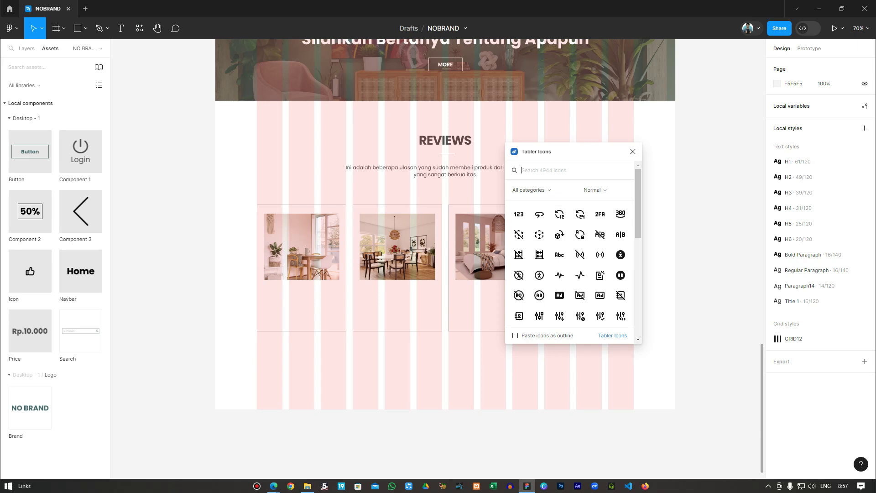
type("star")
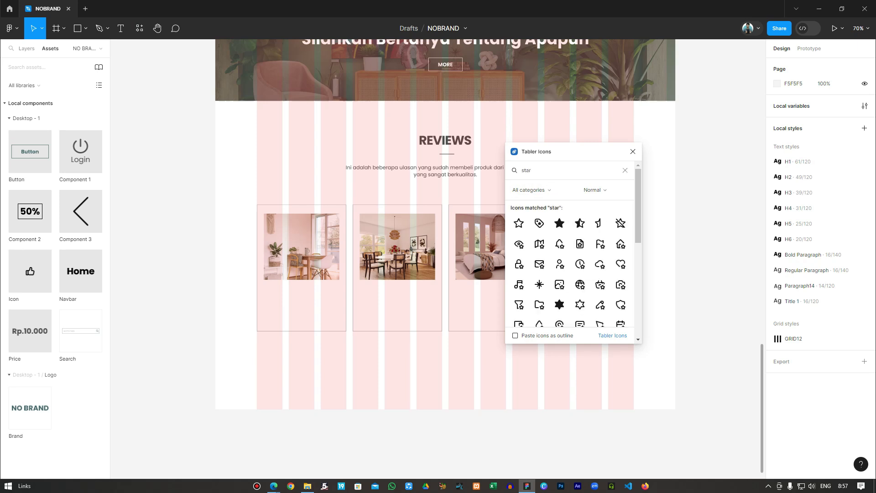
left_click(560, 224)
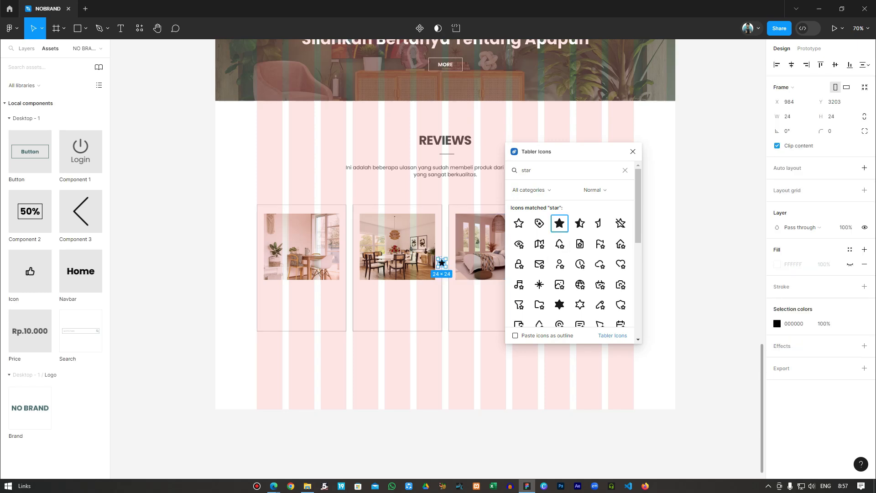
Step: Move the star out below the first card, delete its leftover empty 24 × 24 frame and close the icon plugin
left_click_drag(441, 263, 301, 352)
double_click(358, 370)
left_click(358, 369)
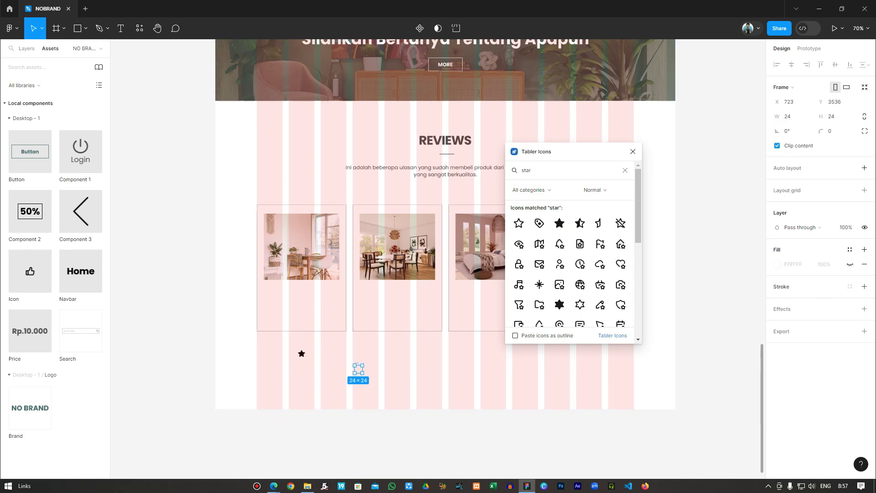
key("Delete")
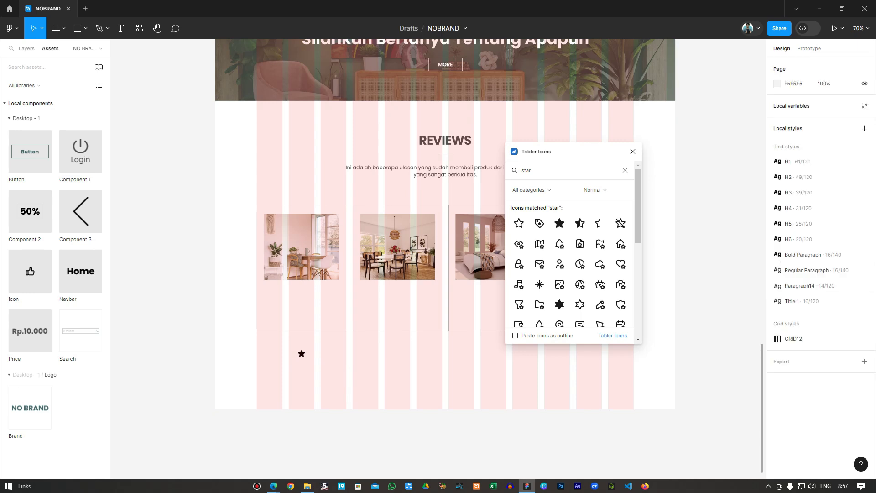
left_click(633, 151)
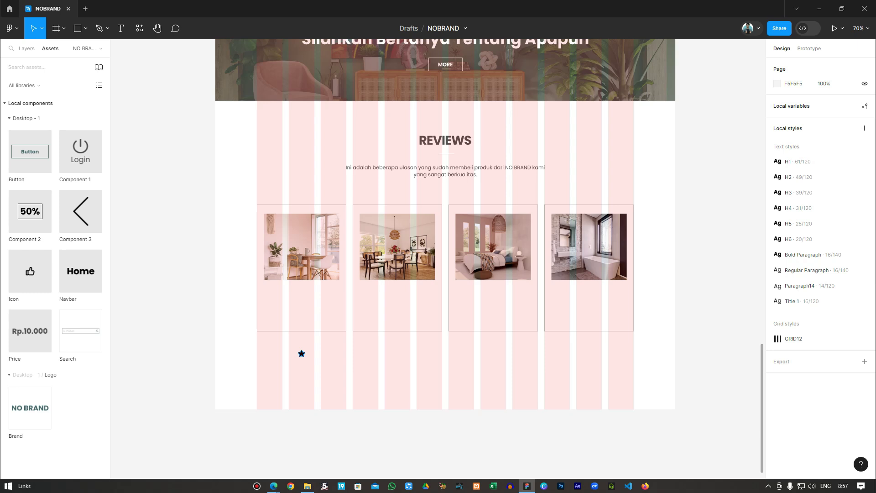
Step: Place the star beneath the first card's photo and resize it to 11 × 11
left_click_drag(301, 354, 278, 290)
scroll(296, 292, "up", 5)
scroll(293, 293, "up", 6)
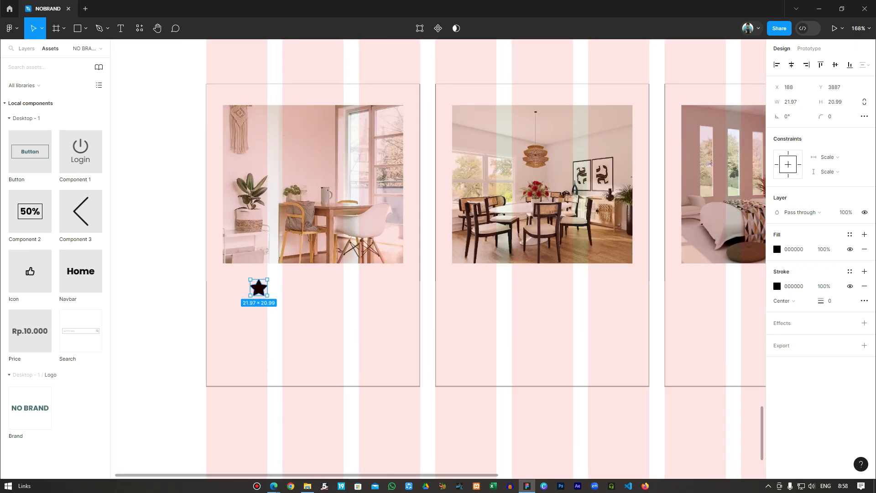
mouse_move(292, 293)
left_mouse_down()
mouse_move(409, 240)
mouse_move(411, 254)
mouse_move(381, 250)
mouse_move(326, 263)
mouse_move(299, 302)
left_mouse_up()
scroll(445, 256, "down", 3)
key("Escape")
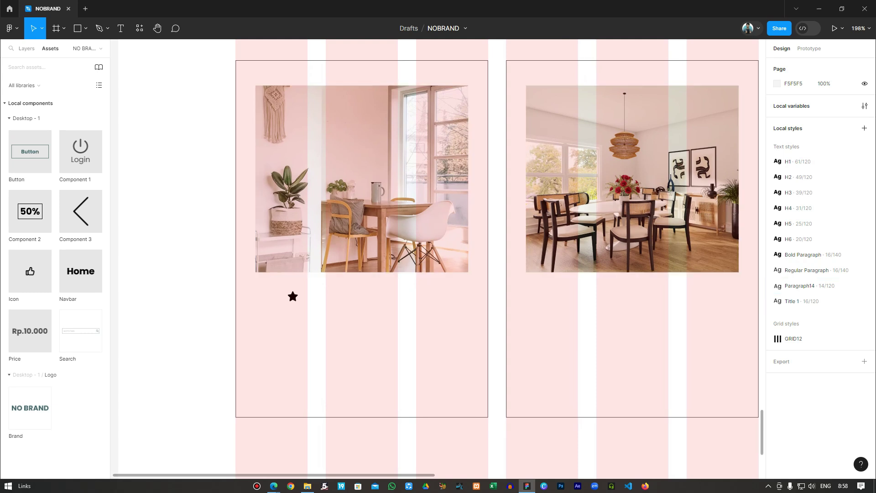
Step: Remove the star's stroke and apply the Brown colour style to its fill
left_click(293, 297)
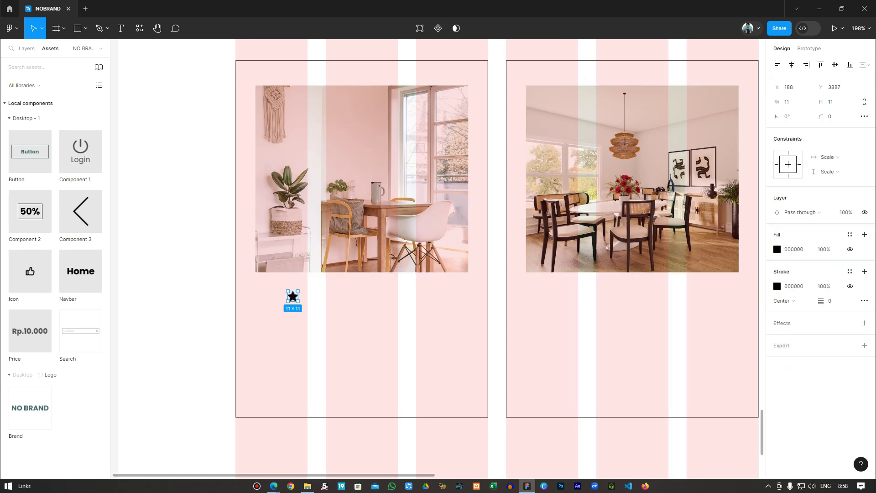
left_click(864, 286)
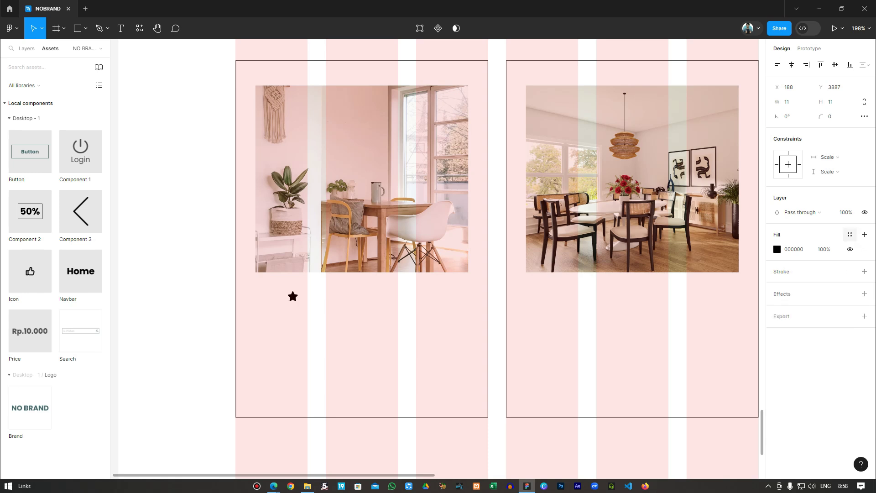
left_click(850, 235)
left_click(682, 368)
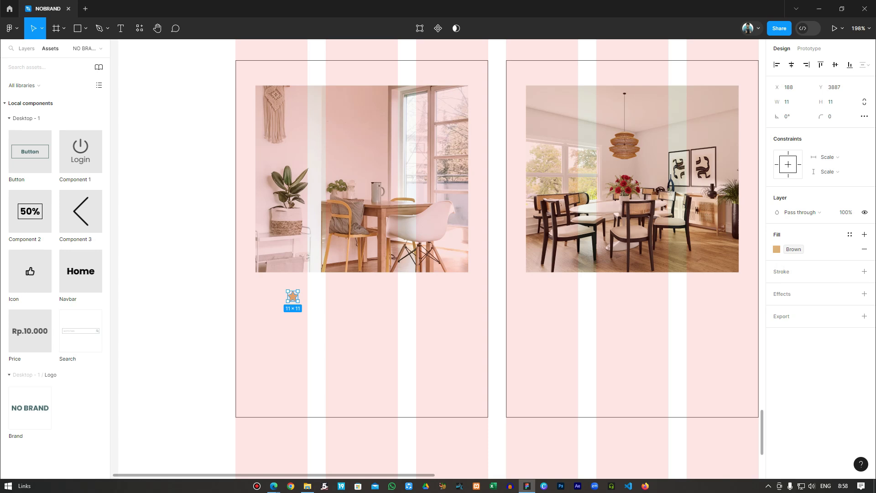
Step: Duplicate the brown star into five 9 × 9 stars, aligned on their vertical centres and distributed evenly in a row
left_click_drag(298, 301, 398, 304)
left_click_drag(278, 287, 412, 324)
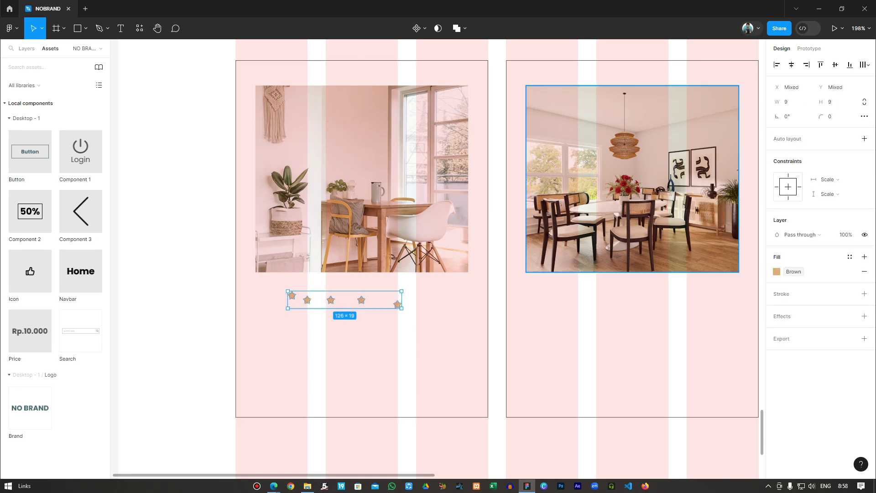
left_click(835, 64)
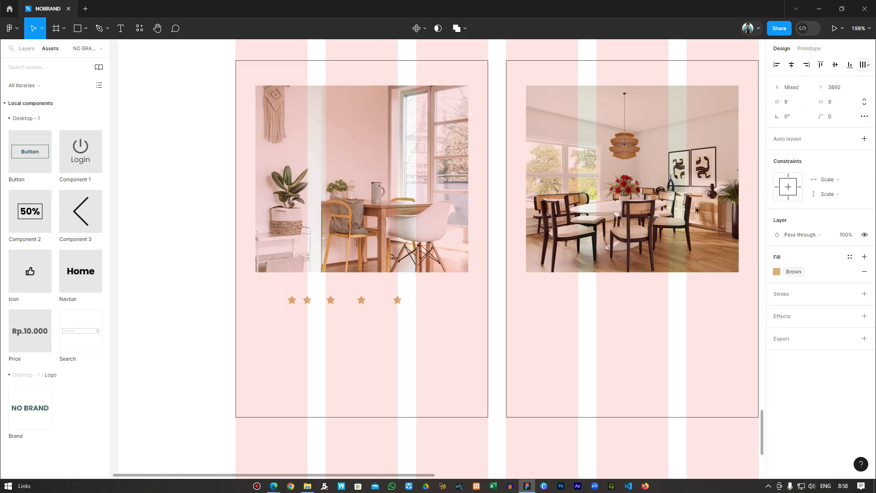
left_click(864, 64)
left_click(776, 83)
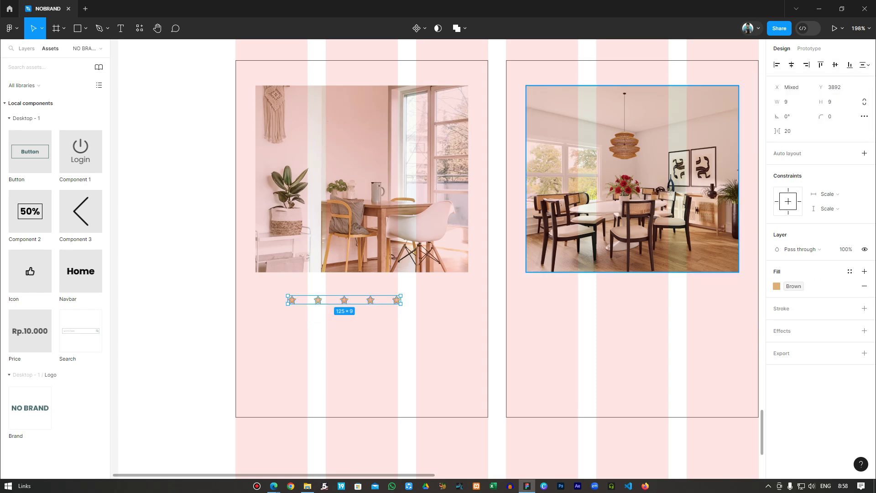
Step: Set the horizontal spacing between the five stars to 5 and group them
left_click(787, 131)
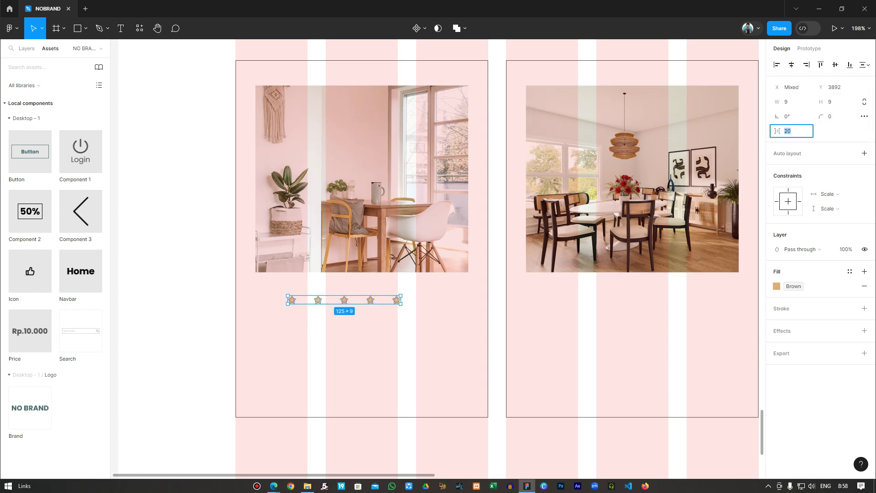
type("5")
key("Return")
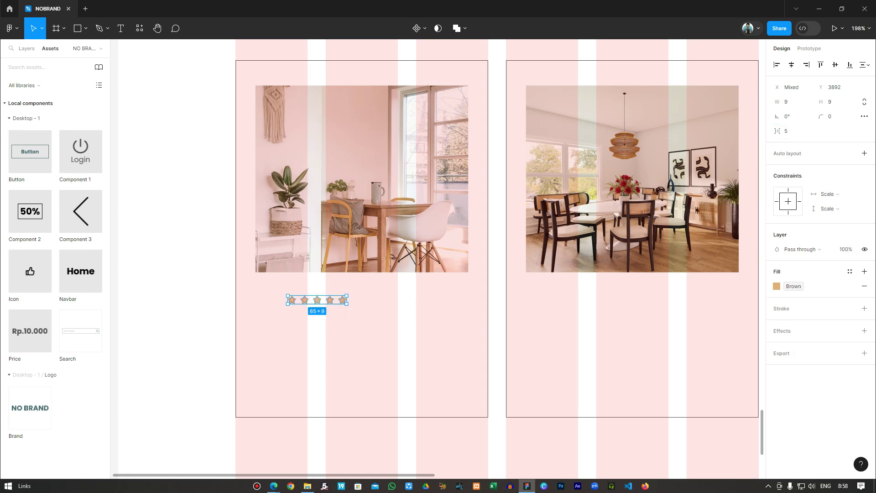
key("ctrl+g")
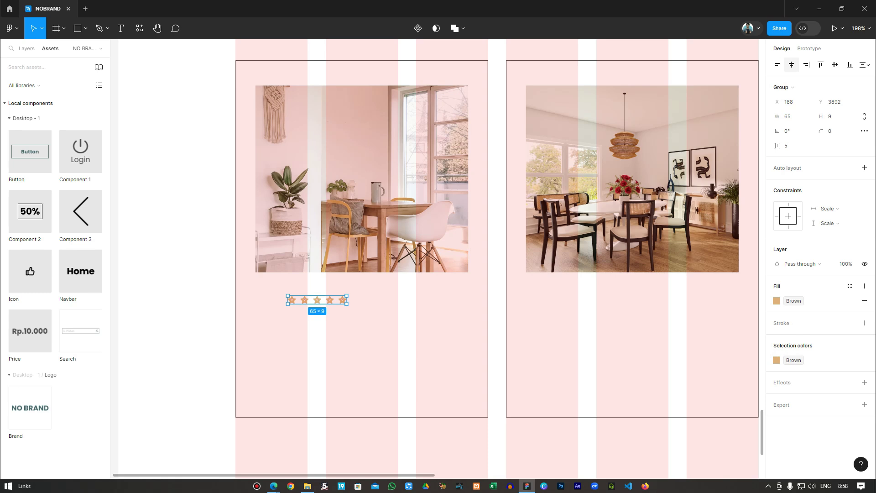
Step: Centre the star group horizontally under the first card's photo with a vertical gap of 20
left_click(362, 179, "shift")
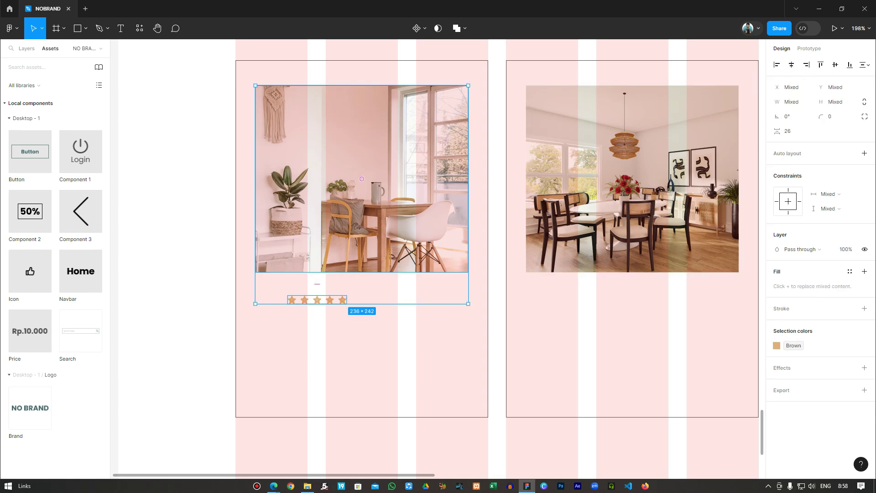
left_click(791, 64)
left_click(792, 131)
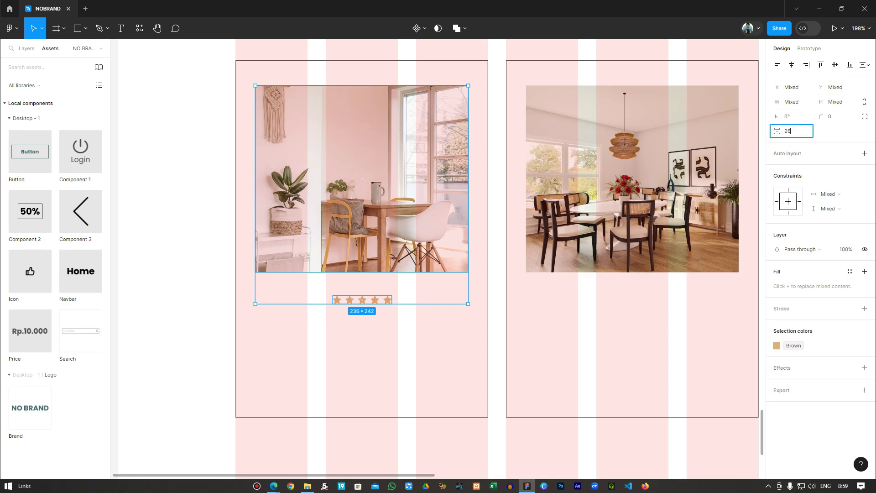
type("20")
key("Return")
key("Escape")
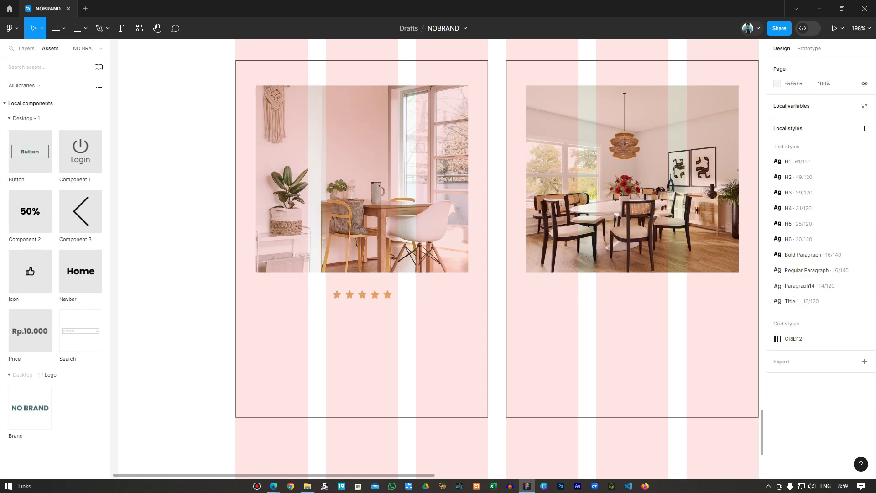
Step: Start a text layer below the stars in the first card and give it the Bold Paragraph text style
scroll(438, 259, "down", 2)
scroll(438, 259, "up", 1)
scroll(365, 256, "up", 6)
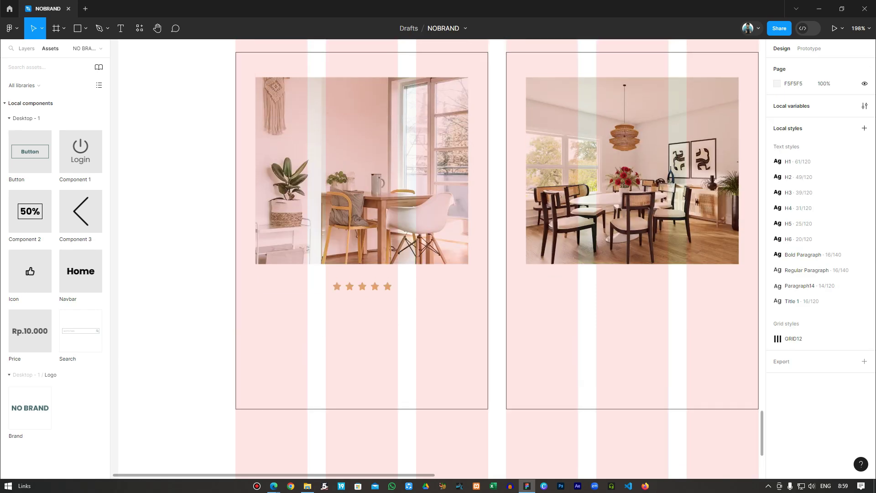
scroll(365, 256, "down", 4)
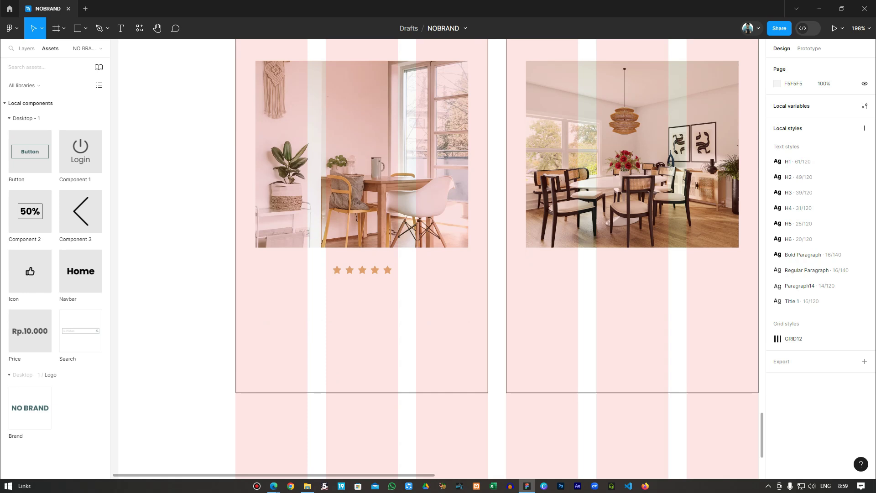
key("t")
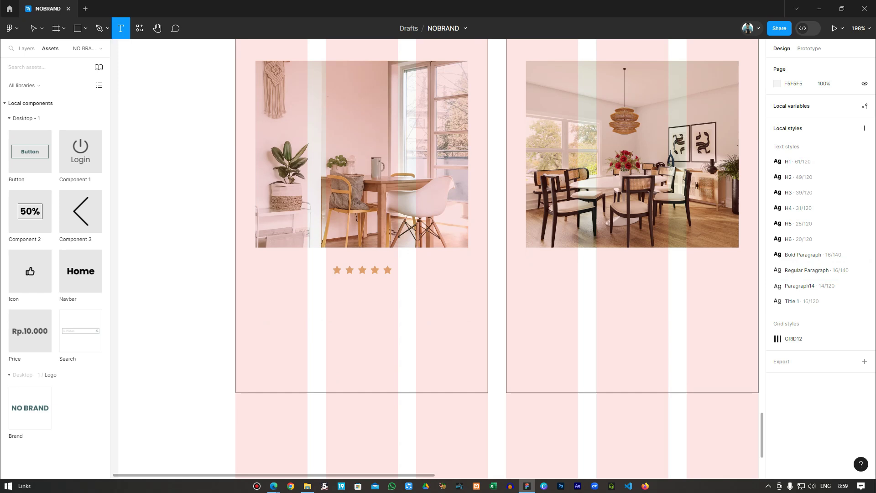
left_click(302, 319)
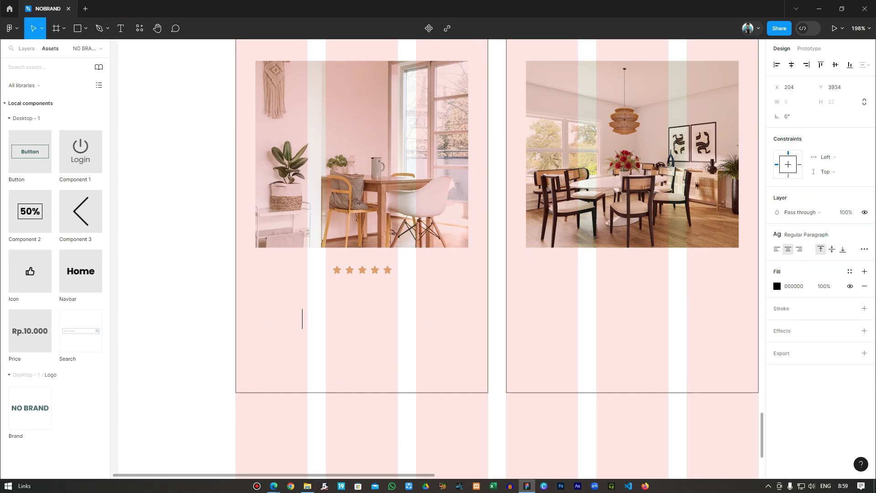
left_click(813, 234)
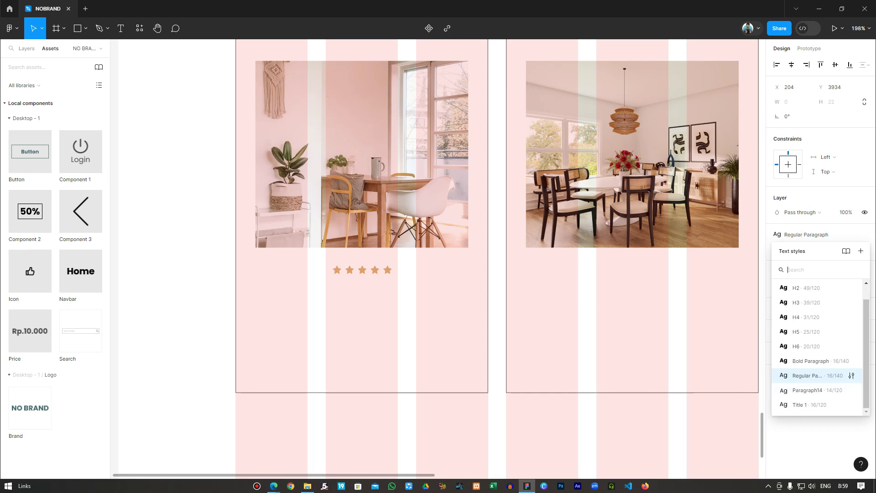
left_click(818, 376)
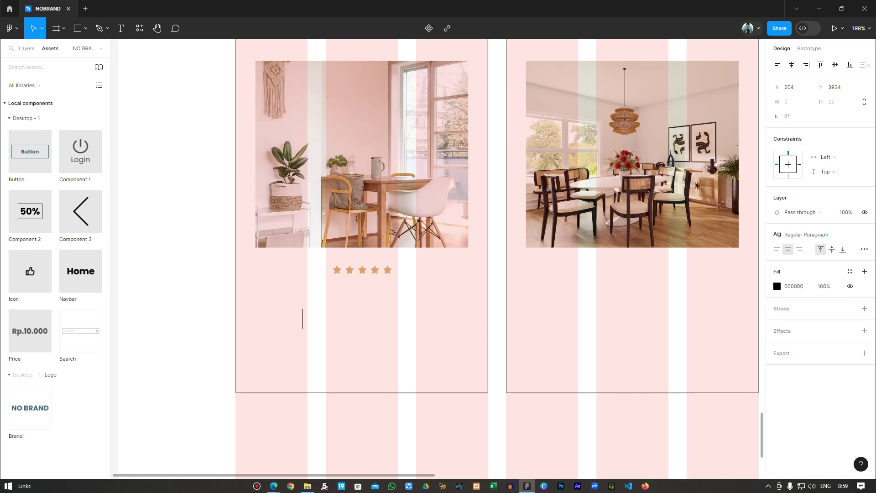
left_click(806, 234)
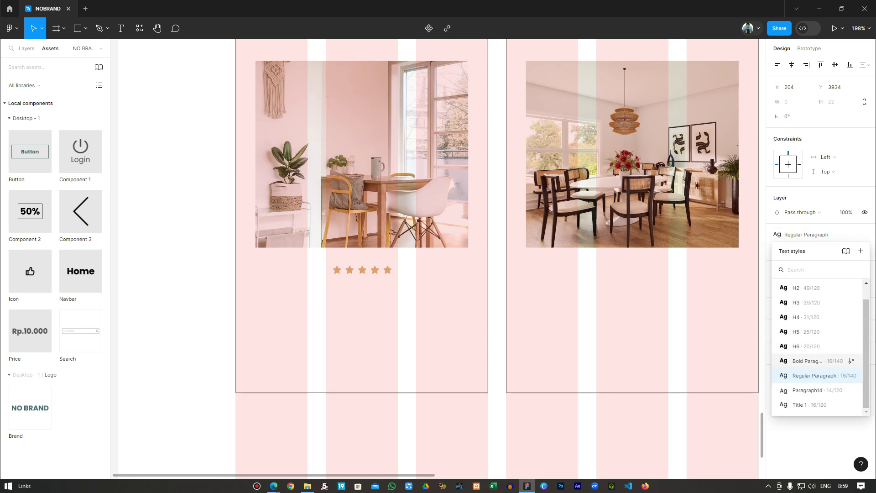
left_click(811, 361)
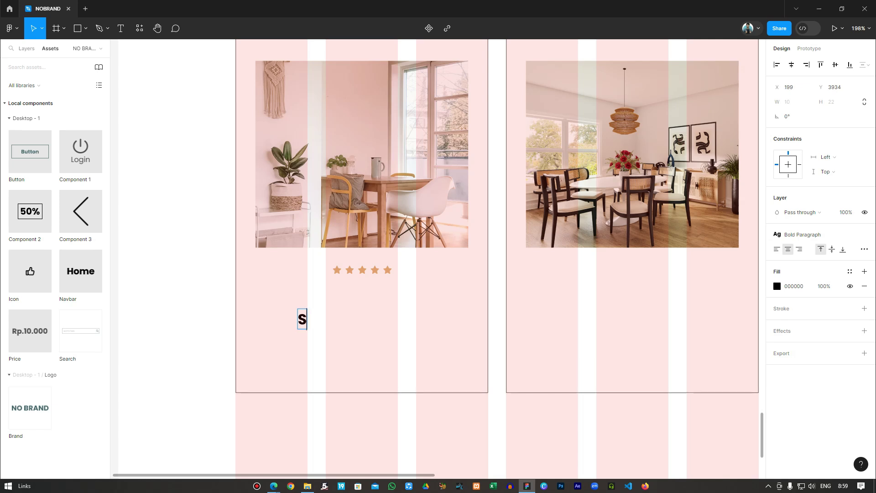
Step: Enter the review on two lines: "Saya sangat senang telah membeli" and "produk ini,kualitasnya terbaik."
type("Saya sangay")
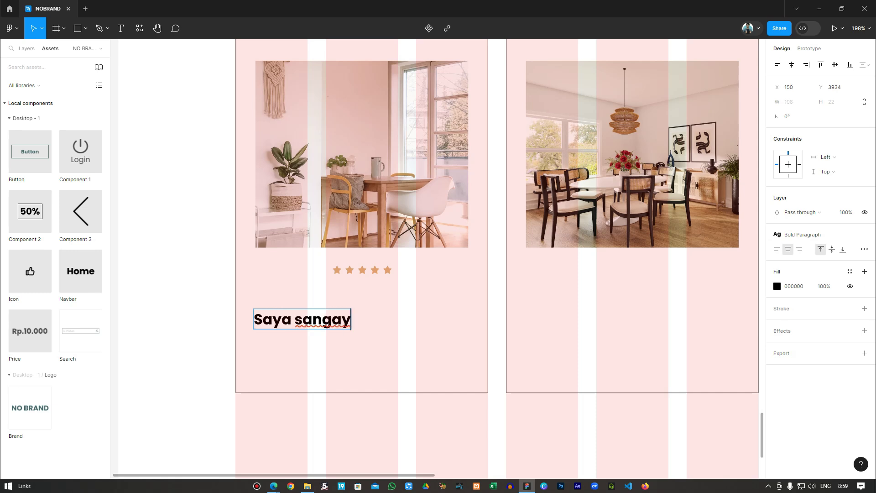
key("BackSpace")
type("t")
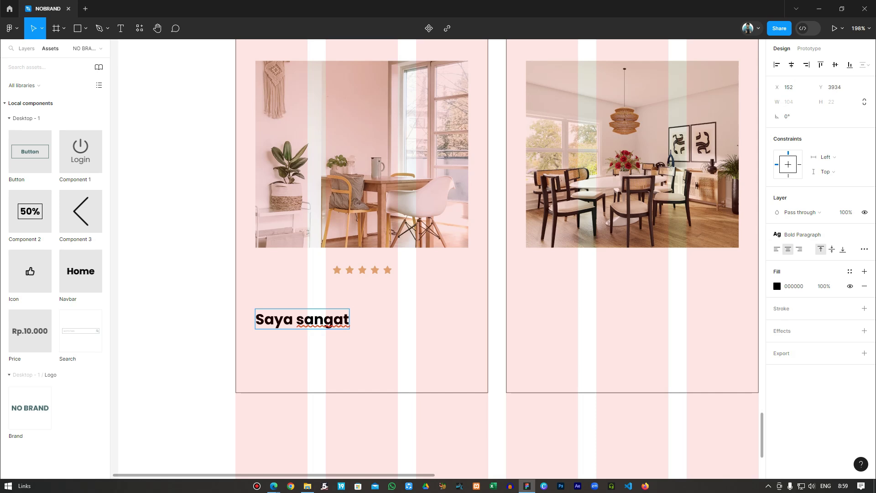
type("se")
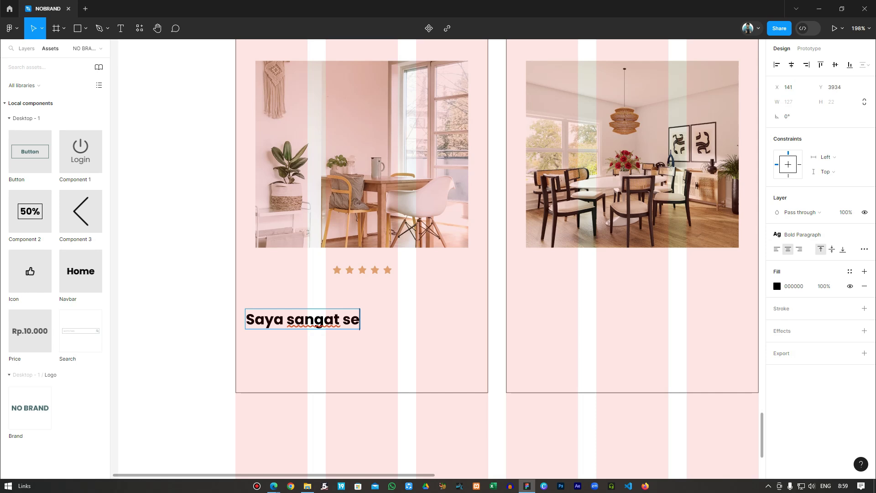
type("nang te")
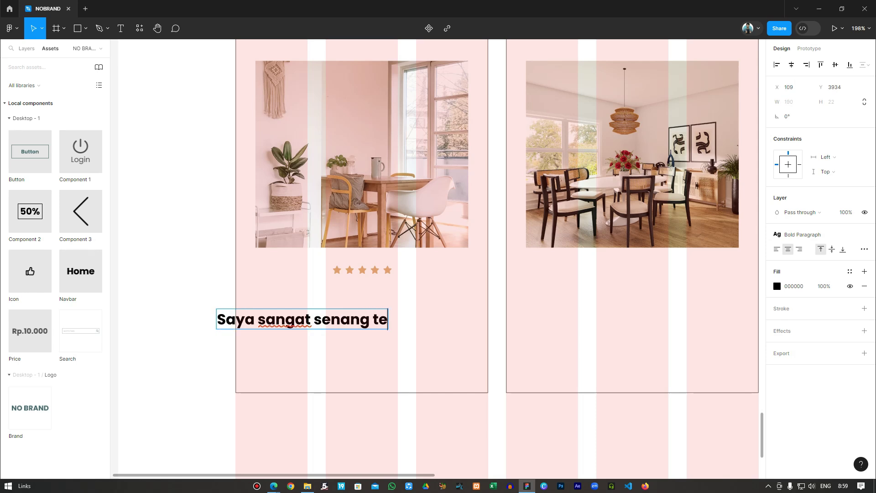
type("lah membeli")
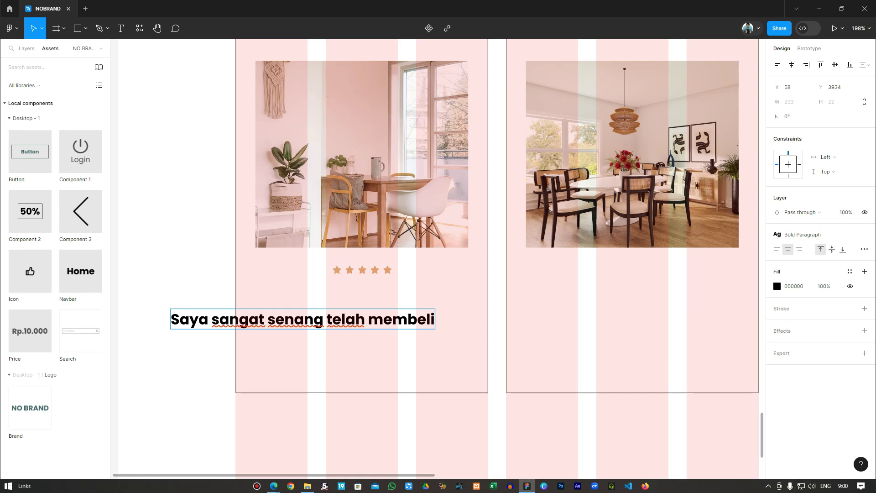
key("Return")
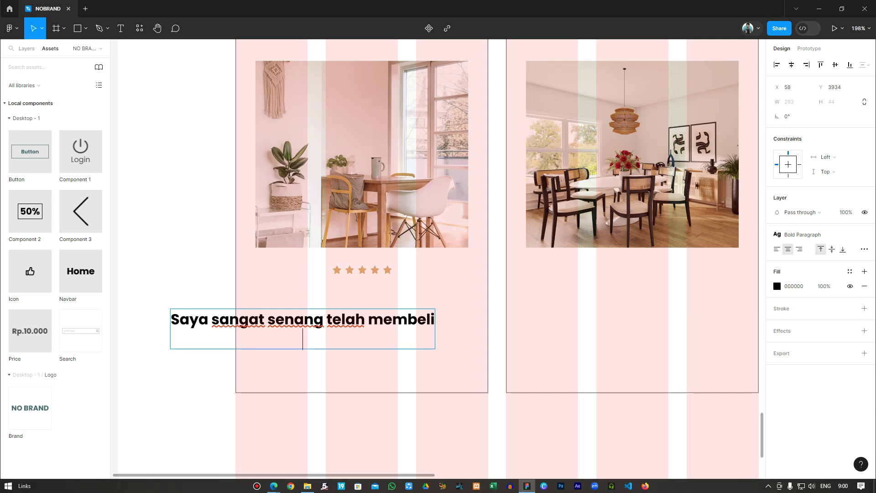
type("pro")
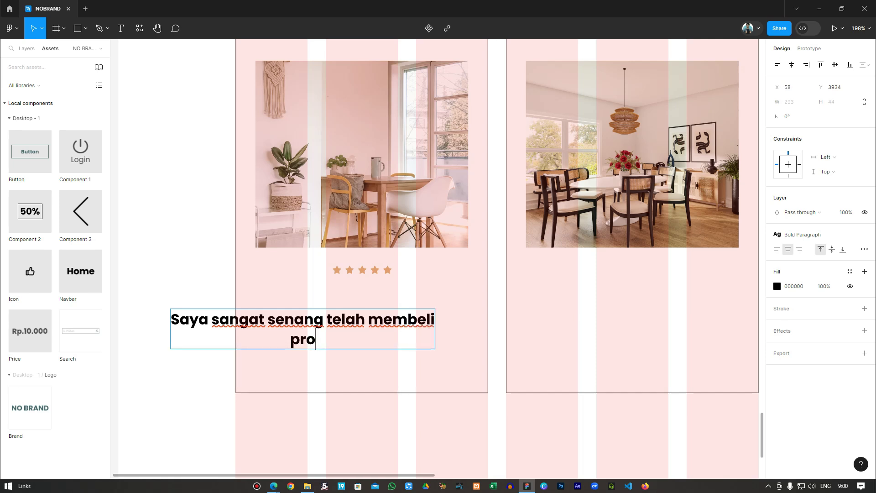
type("duk ini")
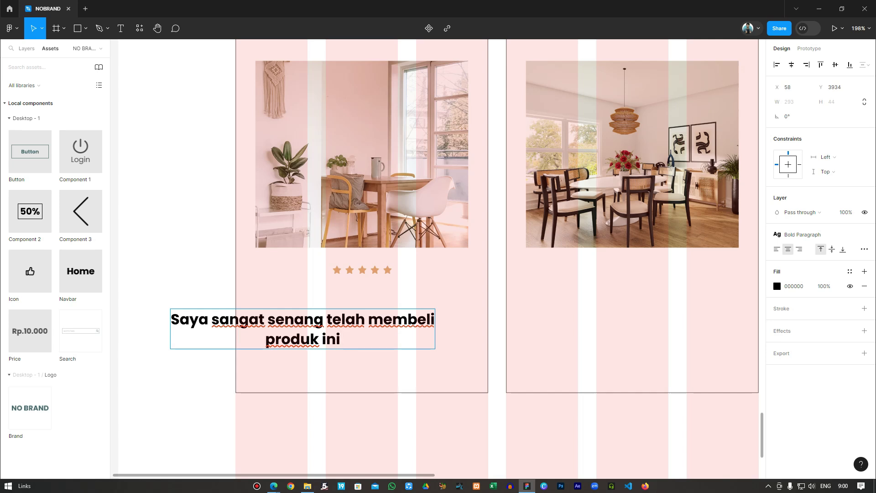
key("BackSpace")
type(",kuali")
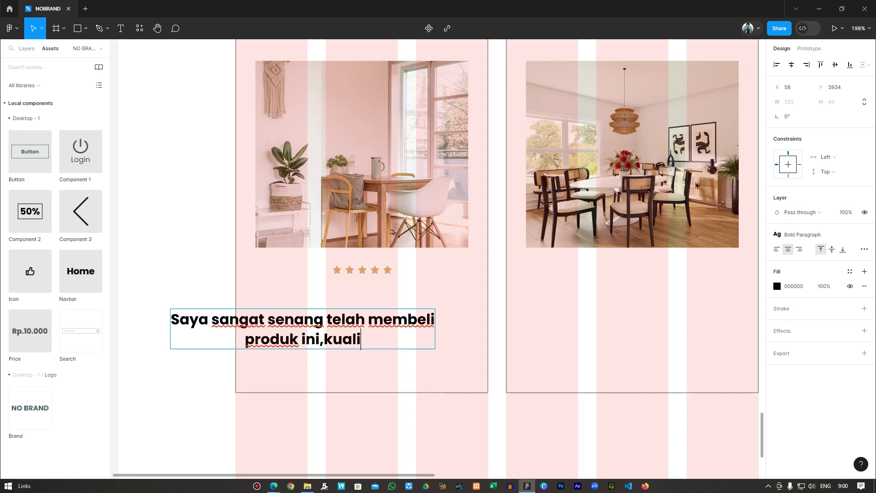
type("tasnya terbaik.")
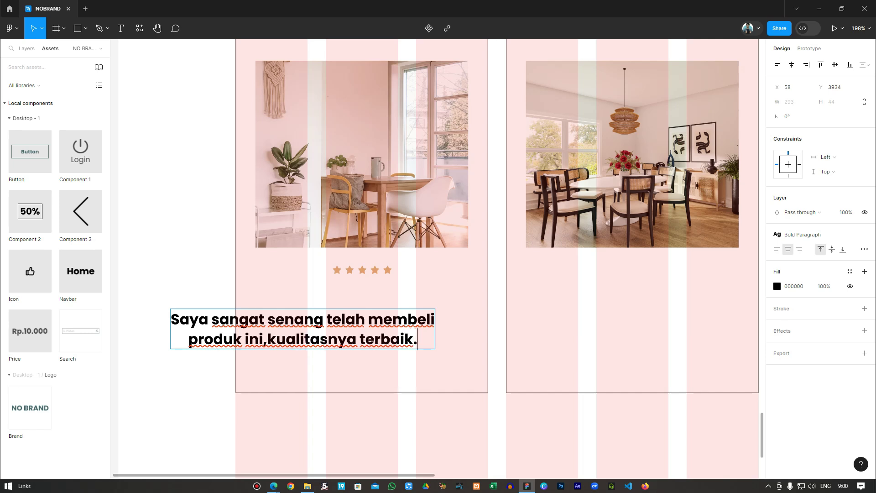
Step: Finish editing the review text and move it directly beneath the star group in the first card, centred horizontally with the stars
scroll(496, 345, "down", 4)
scroll(532, 364, "up", 2)
scroll(523, 353, "up", 3)
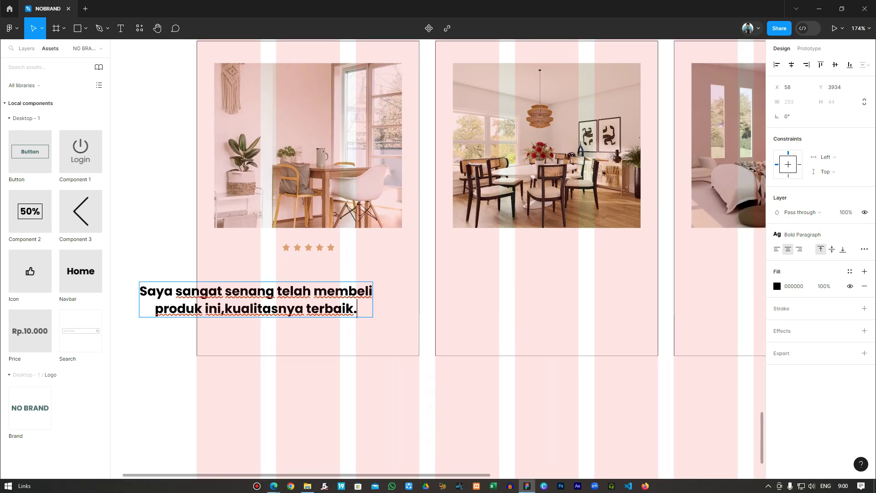
key("Escape")
left_click_drag(395, 242, 376, 235)
left_click_drag(238, 291, 290, 268)
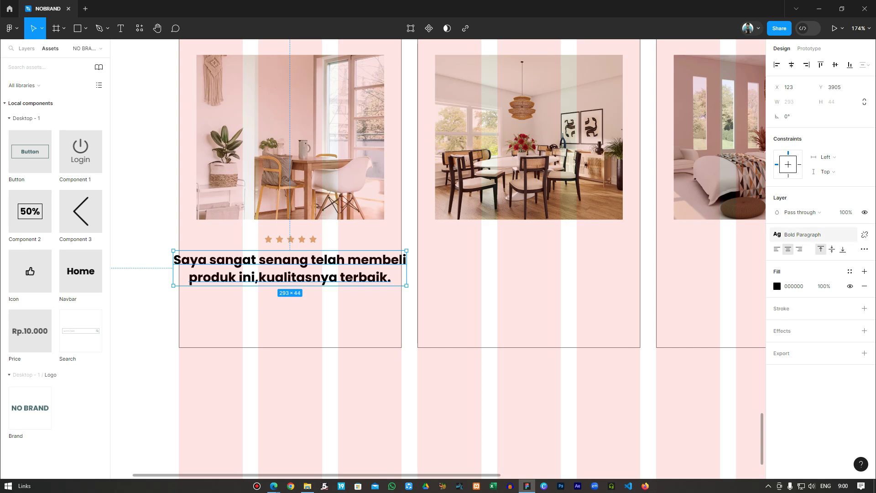
Step: Apply the Paragraph14 text style to the review text and shift it slightly lower beneath the stars
left_click(803, 235)
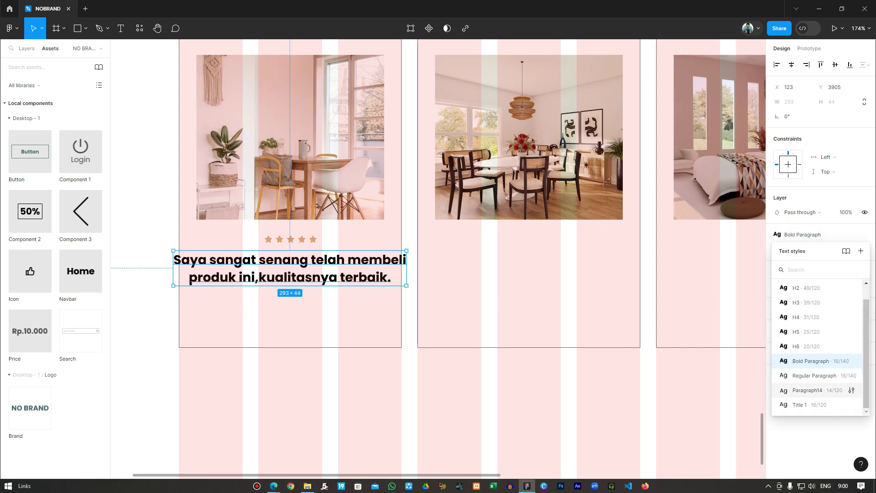
left_click(818, 391)
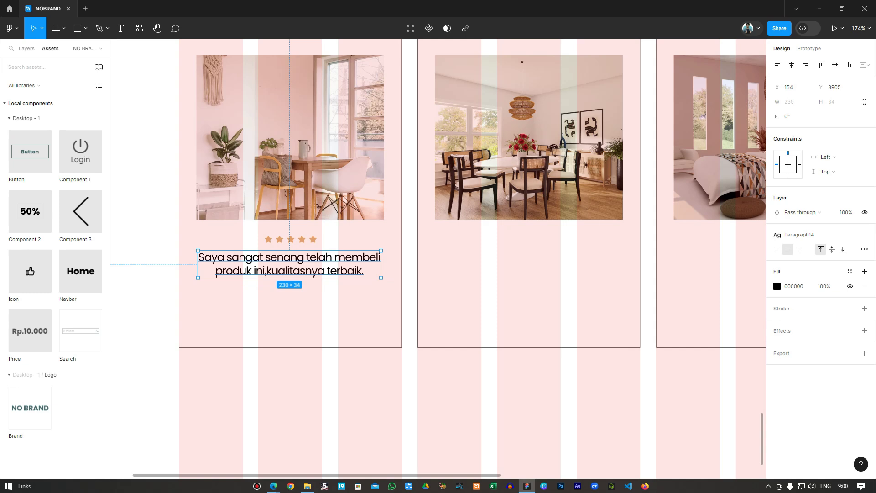
left_click_drag(290, 264, 291, 269)
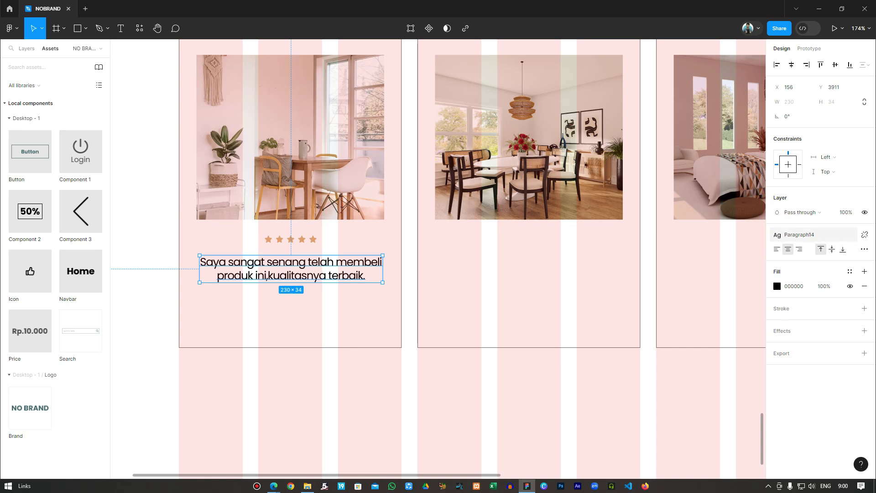
Step: Detach the review text from its text style, set its weight to Bold and apply the Black 2 colour style
left_click(865, 235)
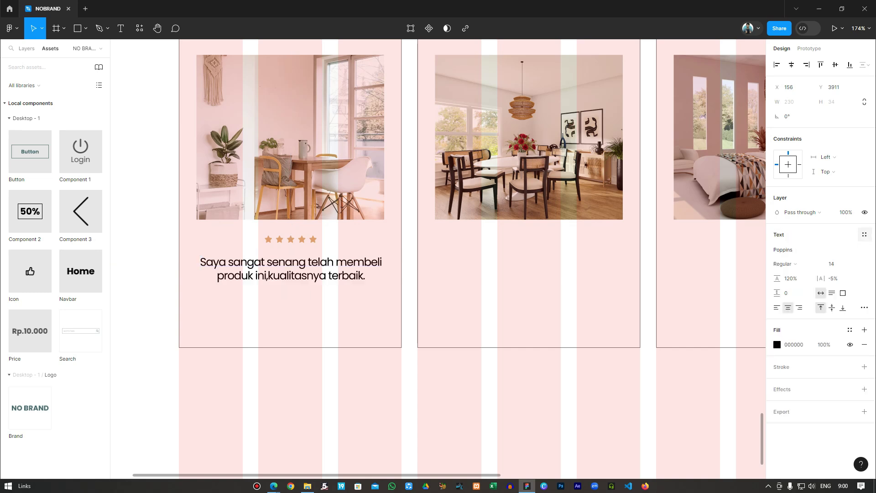
left_click(796, 264)
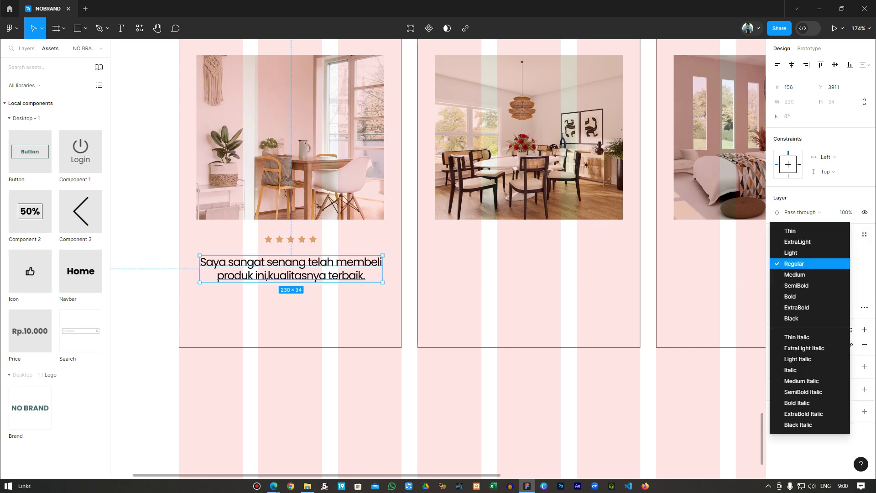
left_click(790, 296)
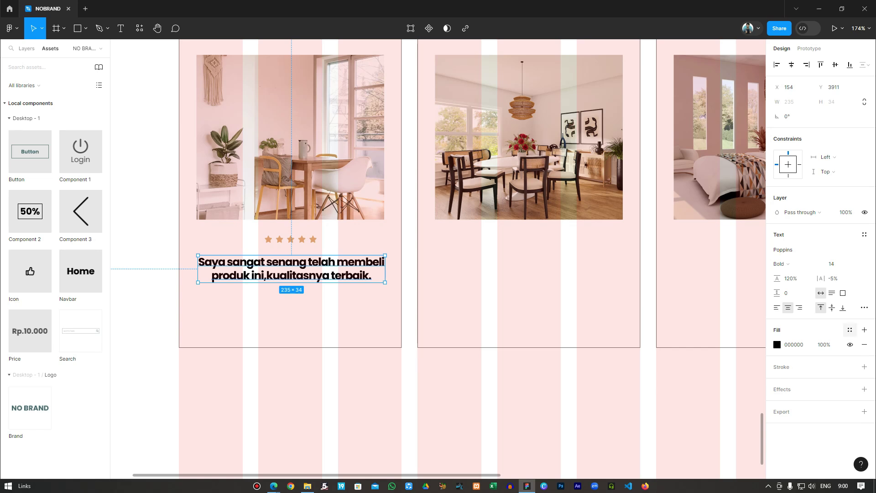
left_click(850, 329)
left_click(689, 401)
key("Escape")
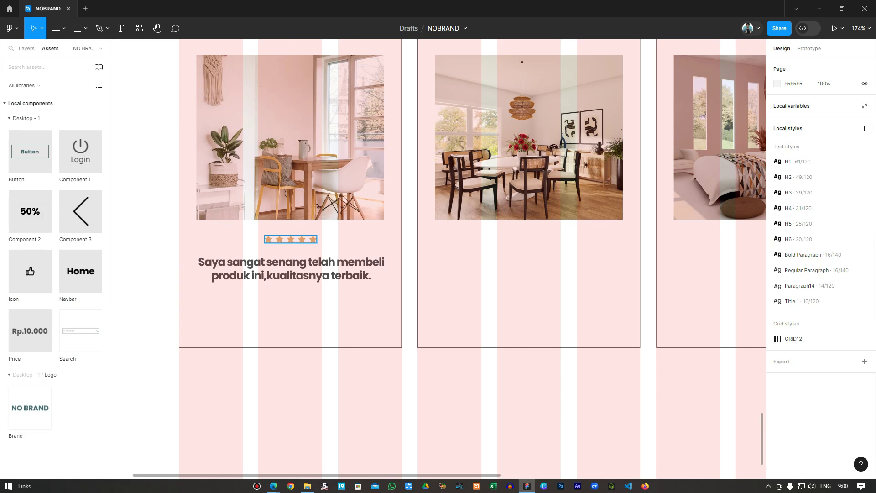
Step: Set the vertical spacing between the star group and the review text to 30
left_click(291, 239)
left_click(291, 269, "shift")
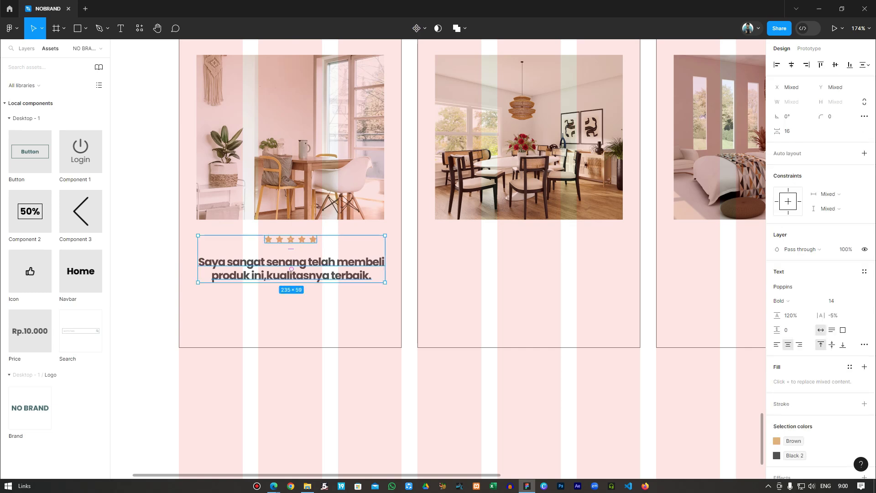
left_click(794, 131)
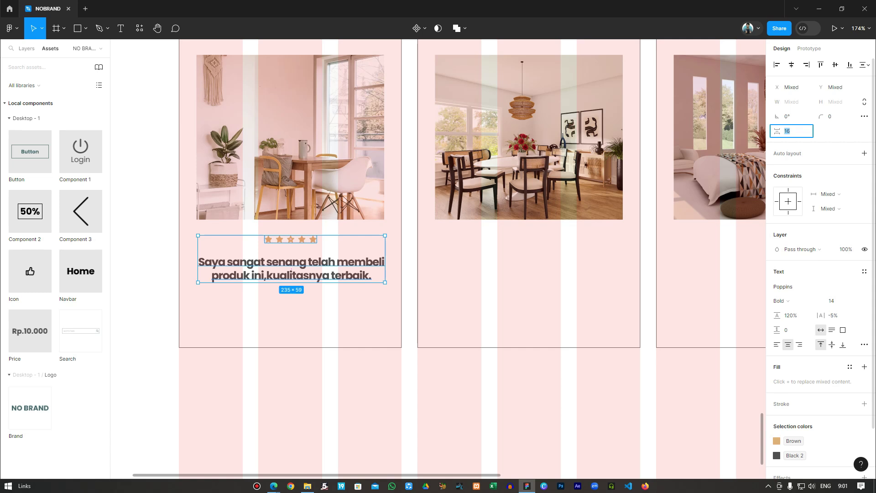
type("30")
key("Return")
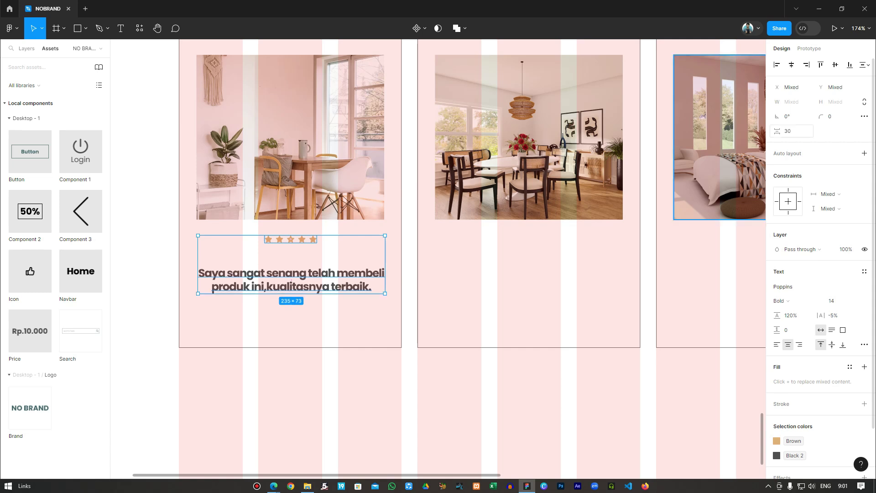
key("Escape")
Step: Duplicate the review text just below the original in the first card and set the copy's font size to 12
left_click(291, 280)
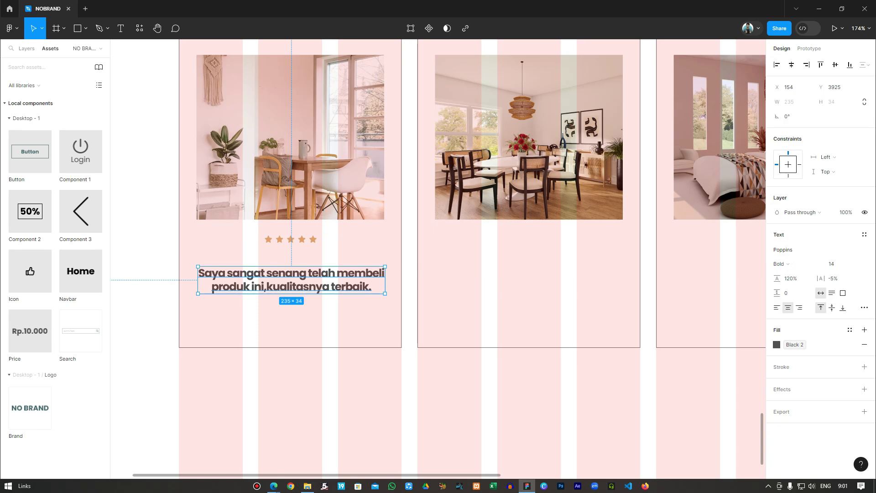
left_click_drag(291, 280, 291, 317)
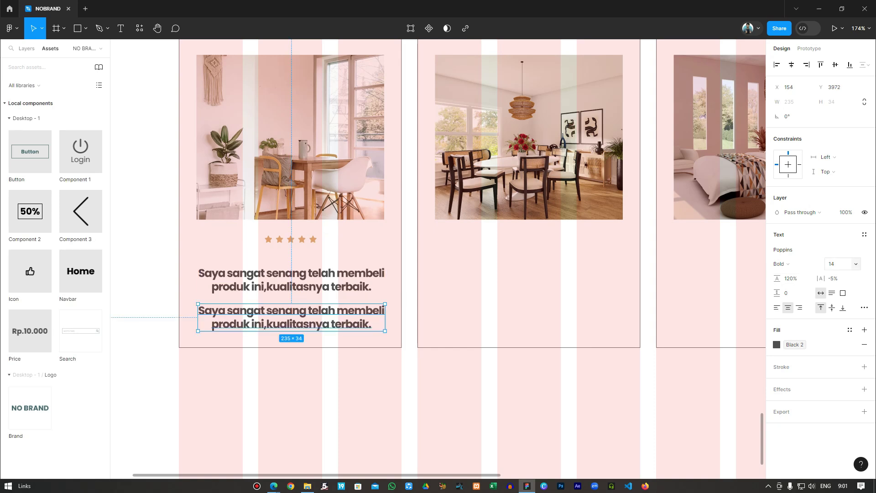
left_click(839, 264)
left_click(842, 242)
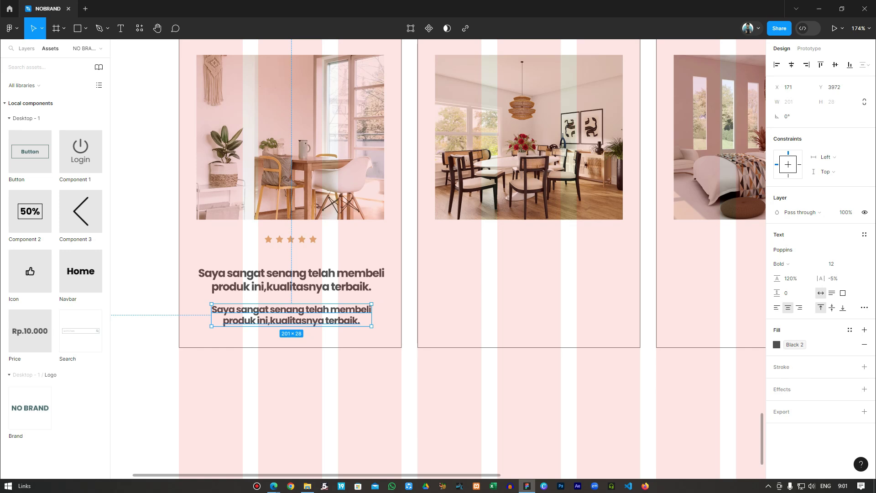
Step: Apply the Paragraph colour style to the smaller copy of the review text
mouse_move(850, 344)
left_click(794, 345)
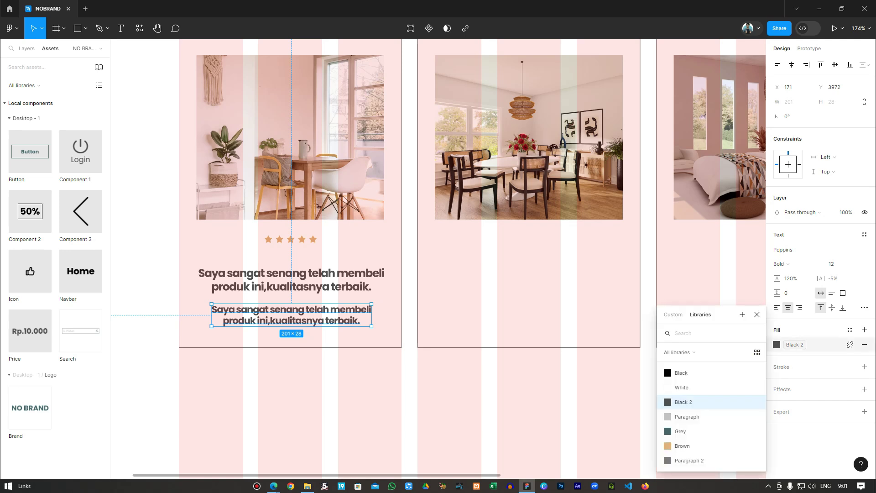
left_click(687, 417)
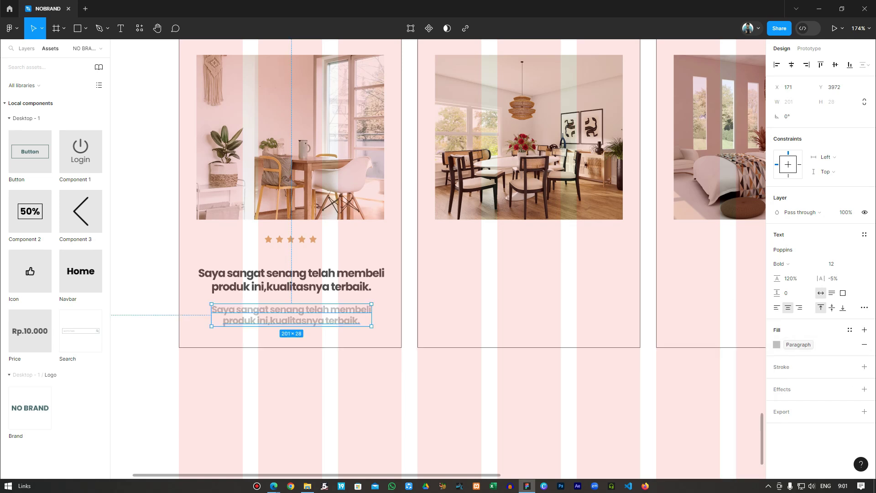
key("Escape")
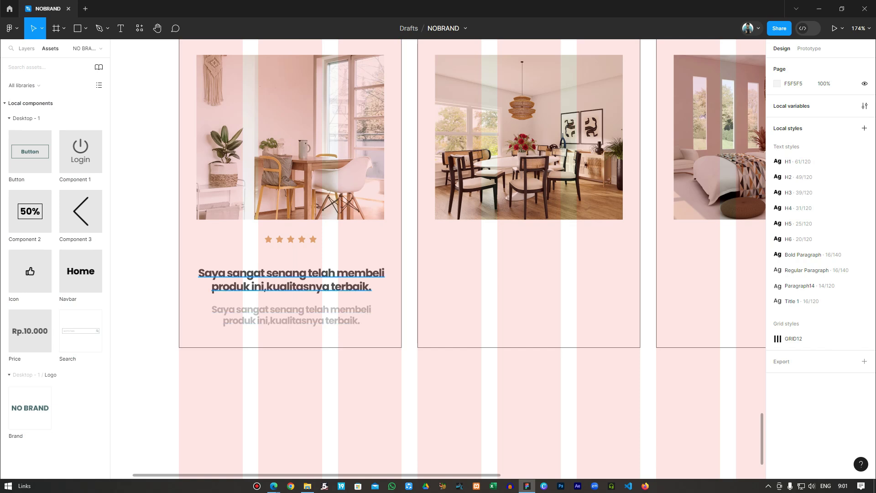
Step: Try a vertical spacing of 20 between the bold review and its grey copy, and set it to 10
left_click(292, 280)
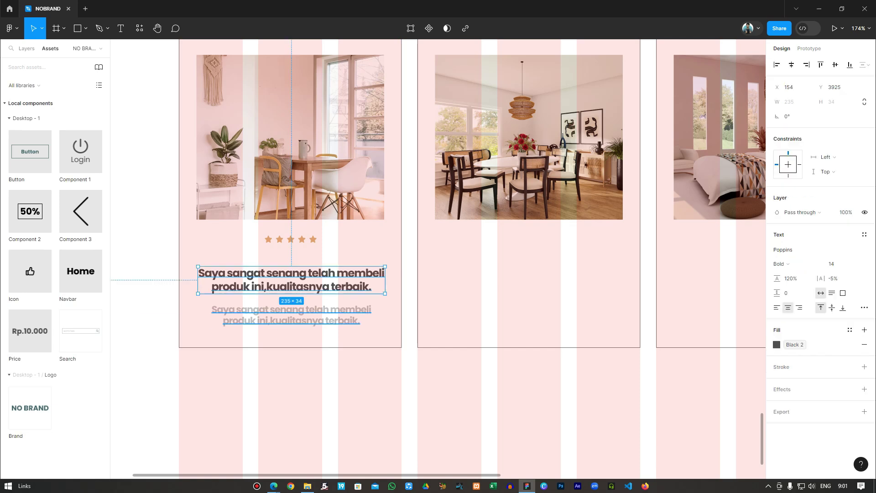
left_click(291, 315, "shift")
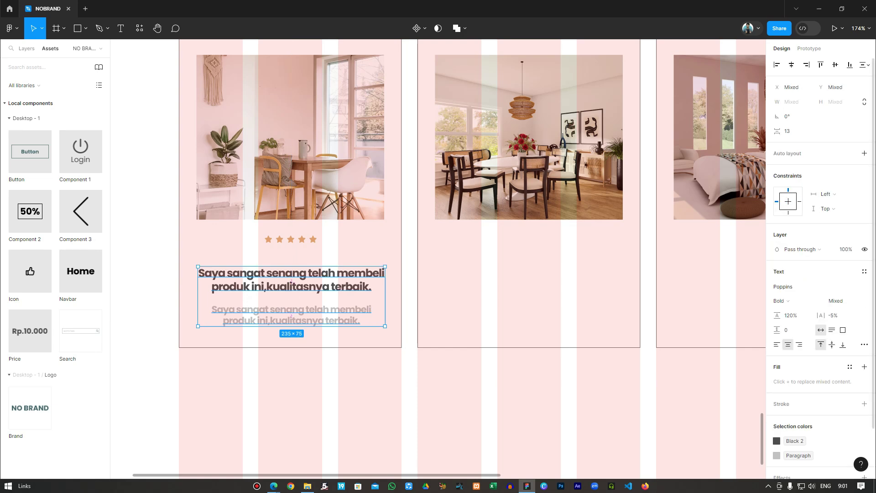
left_click(792, 131)
type("20")
key("Return")
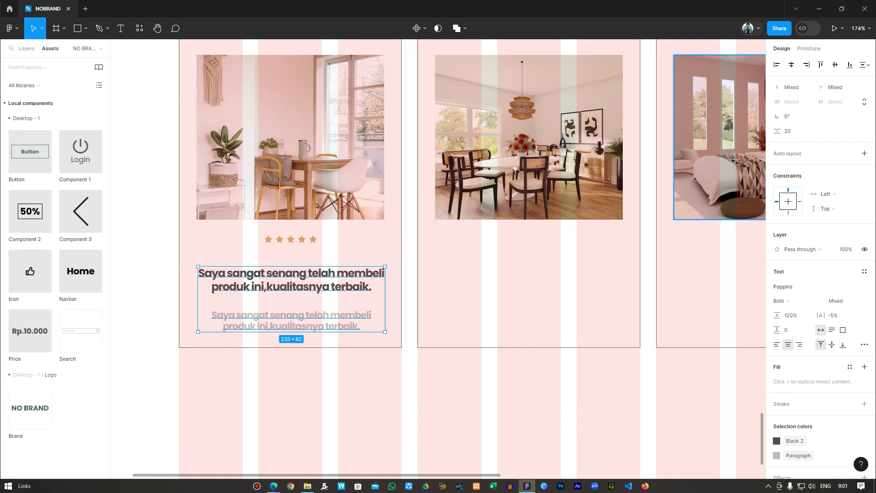
left_click(792, 131)
type("10")
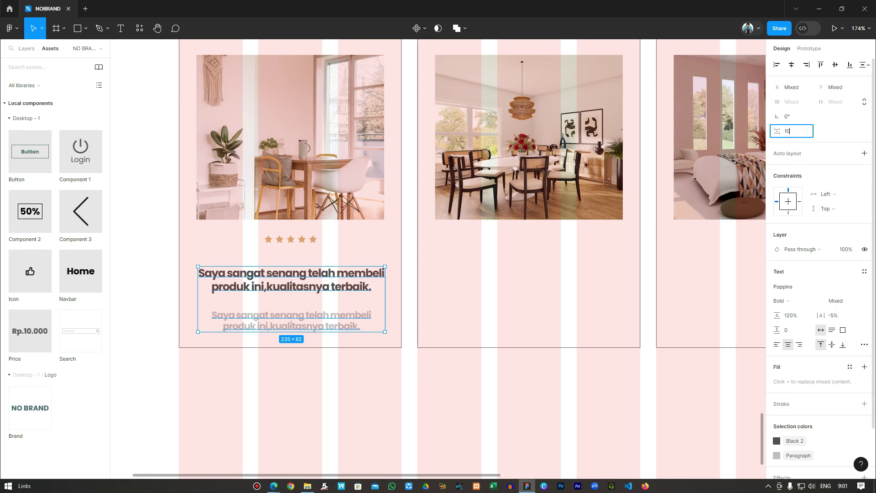
key("Return")
key("Escape")
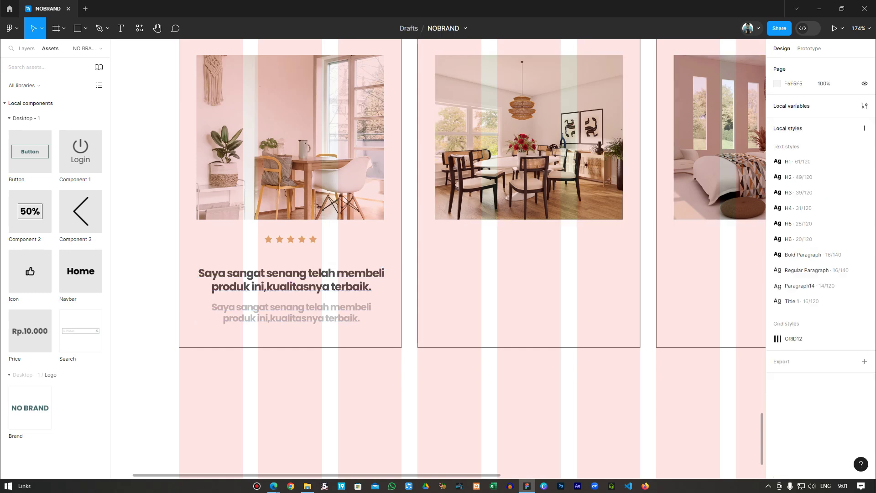
Step: Enclose the bold review text in quotation marks, placing the closing mark before the final full stop
scroll(398, 315, "down", 3)
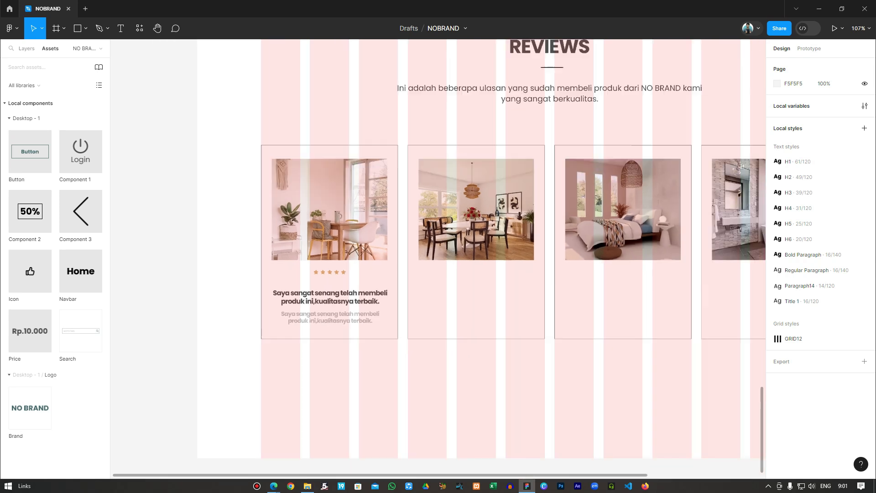
scroll(398, 315, "up", 2)
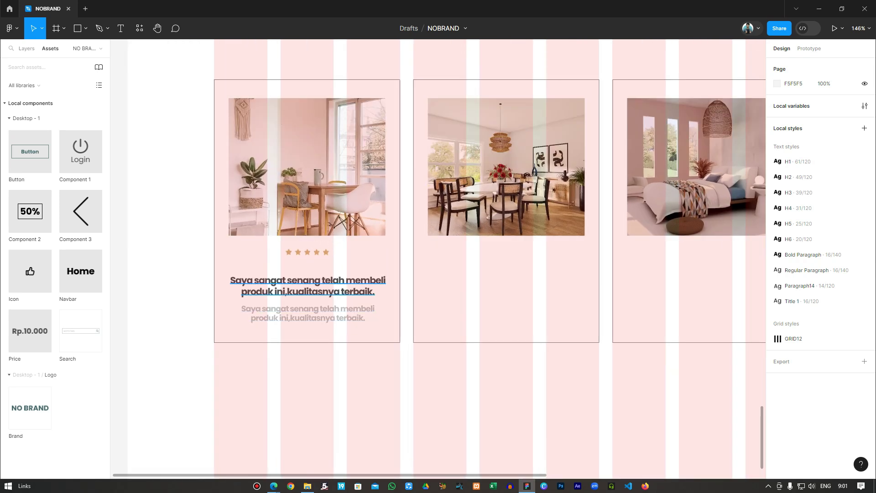
left_click(308, 285)
key("Return")
left_click(231, 281)
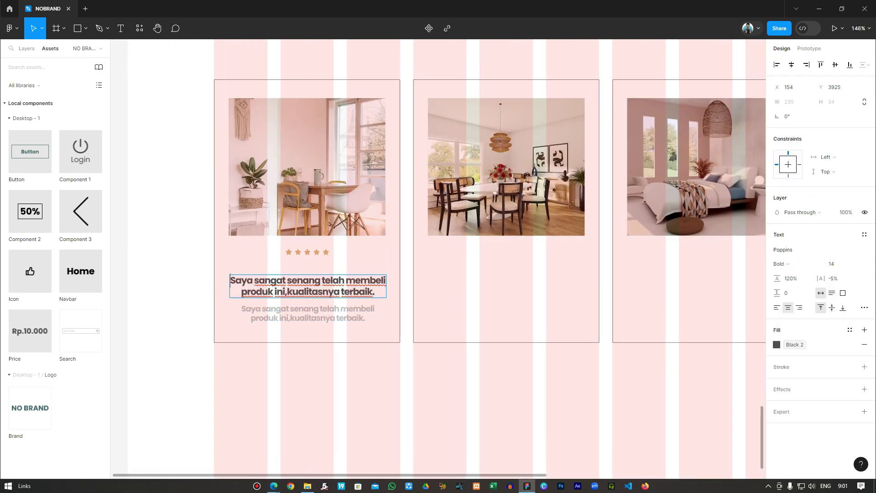
type("\"")
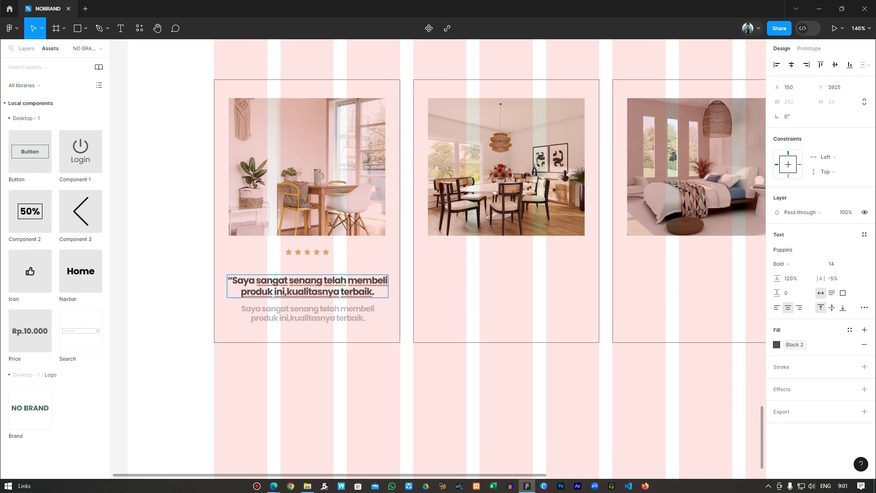
type("\"")
scroll(308, 311, "down", 1)
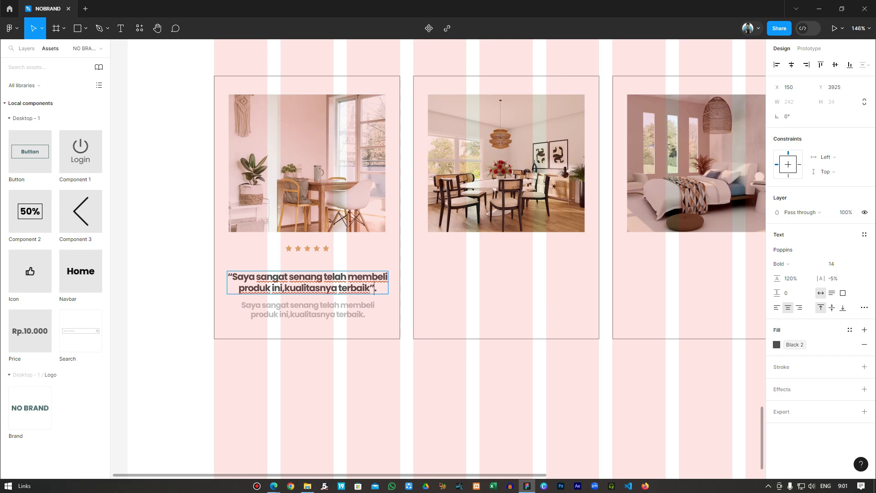
Step: Group the first card's stars and both review texts, and duplicate the group under the photos in the other three cards
left_click(308, 310)
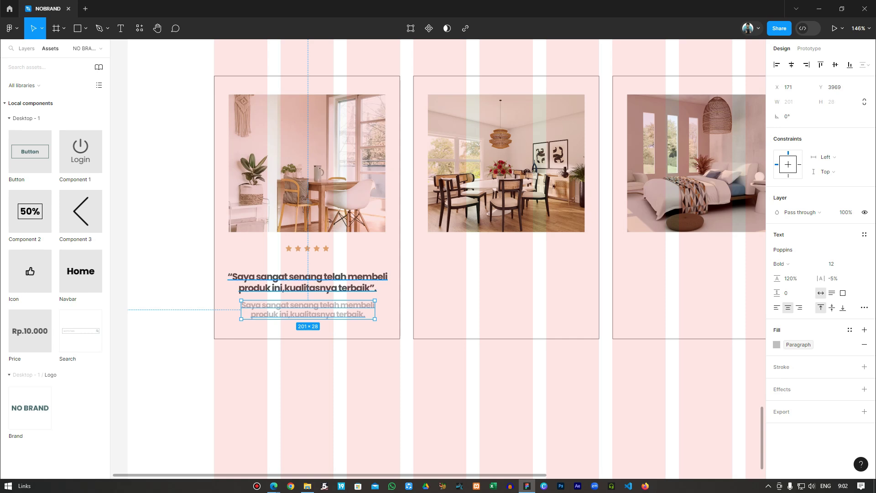
left_click(308, 282, "shift")
left_click(307, 248, "shift")
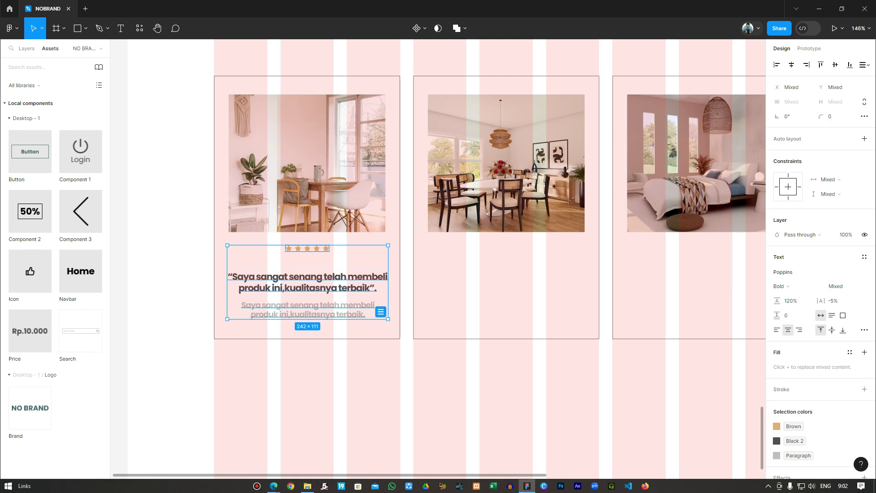
key("ctrl+g")
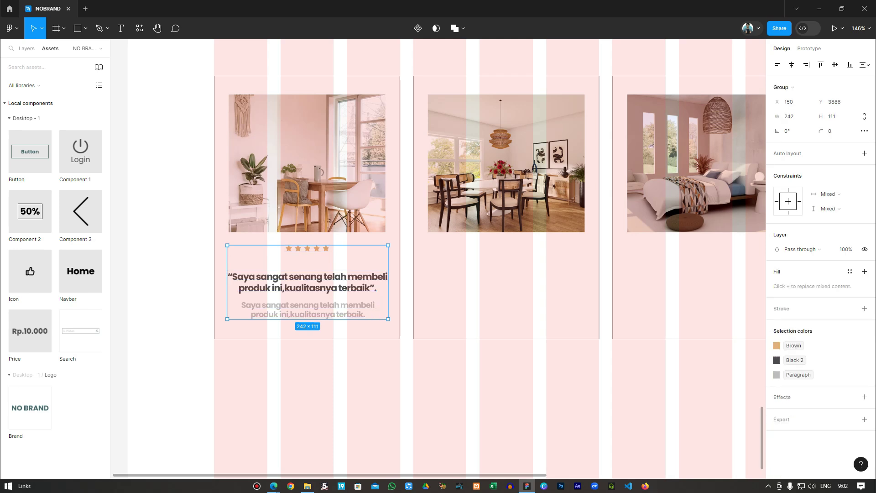
left_click_drag(308, 283, 582, 283)
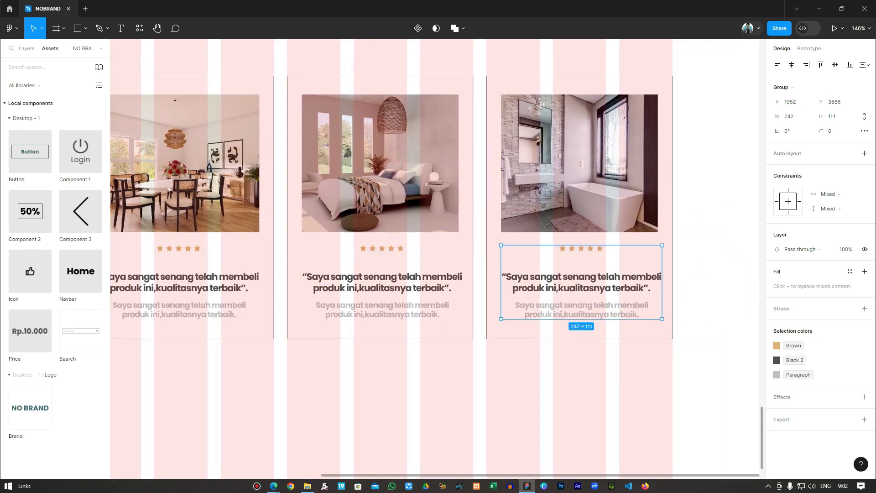
Step: Distribute the four star-and-review-text groups evenly across the cards with equal horizontal spacing
scroll(437, 258, "left", 5)
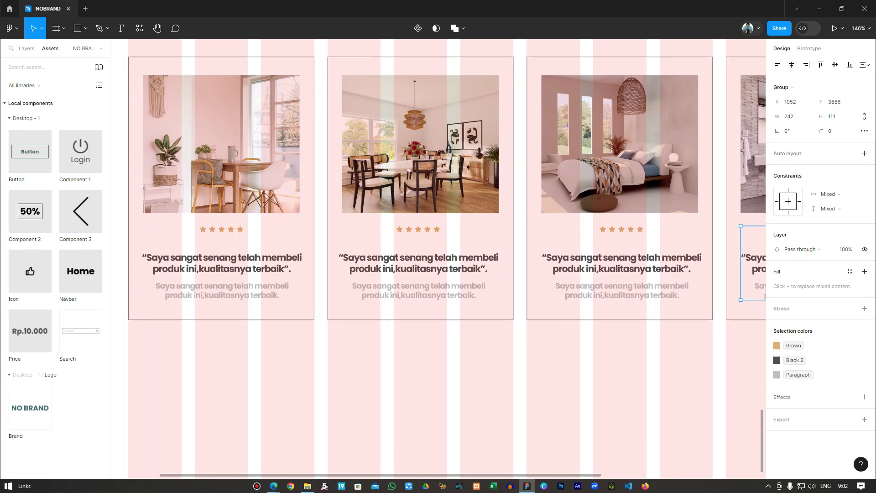
left_click(222, 263)
left_click(418, 263, "shift")
left_click(621, 263, "shift")
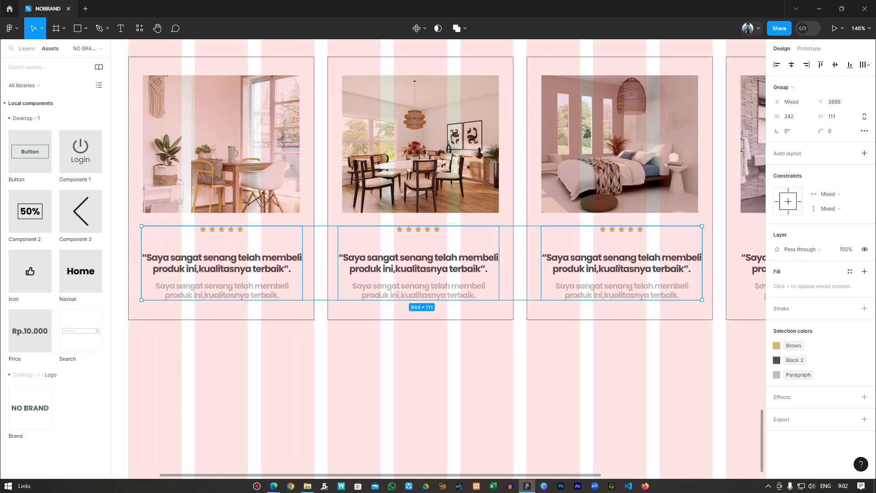
left_click(750, 269, "shift")
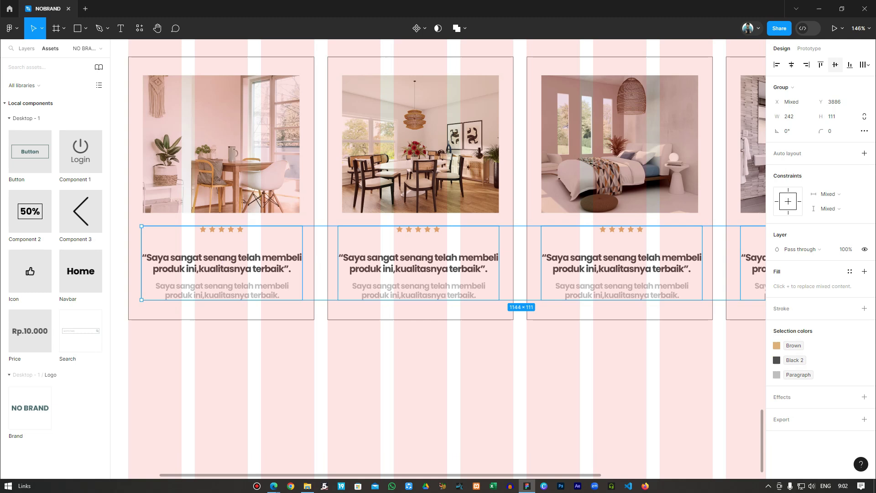
left_click(864, 64)
left_click(767, 84)
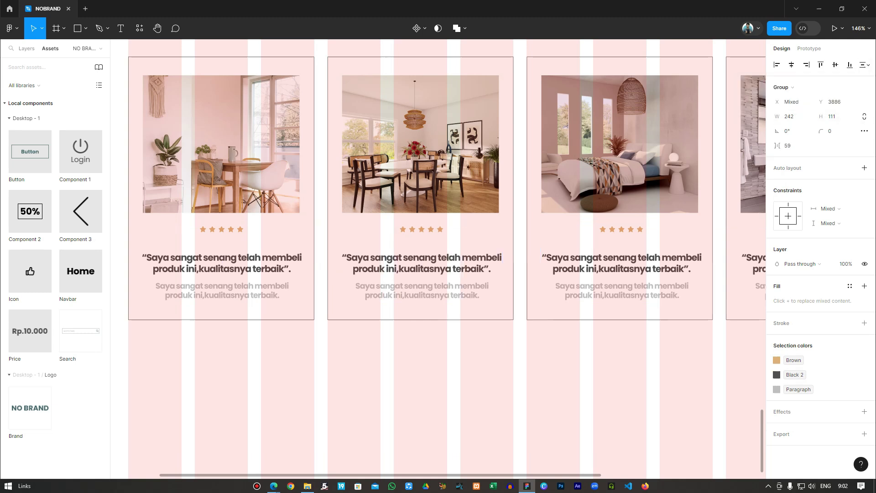
key("Escape")
Step: Place a Component 3 arrow left of the first review card and give it the Black 2 colour style
scroll(389, 389, "down", 5)
left_click_drag(401, 271, 316, 195)
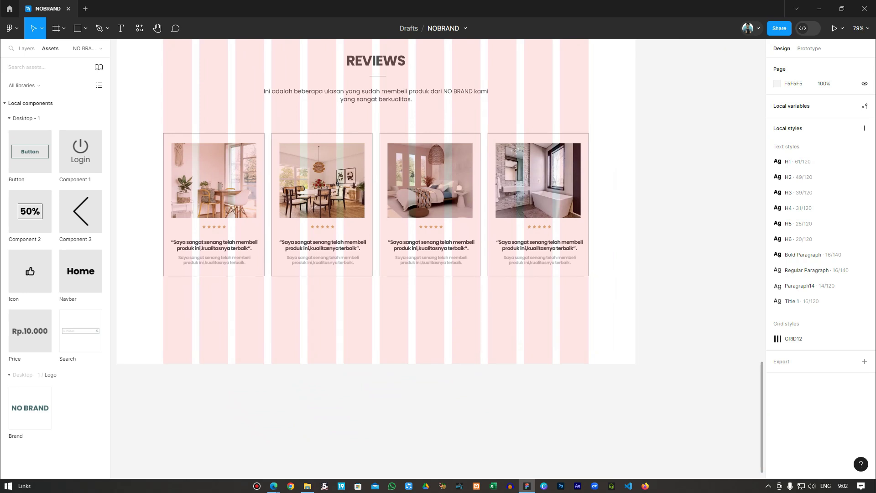
left_click_drag(97, 196, 152, 205)
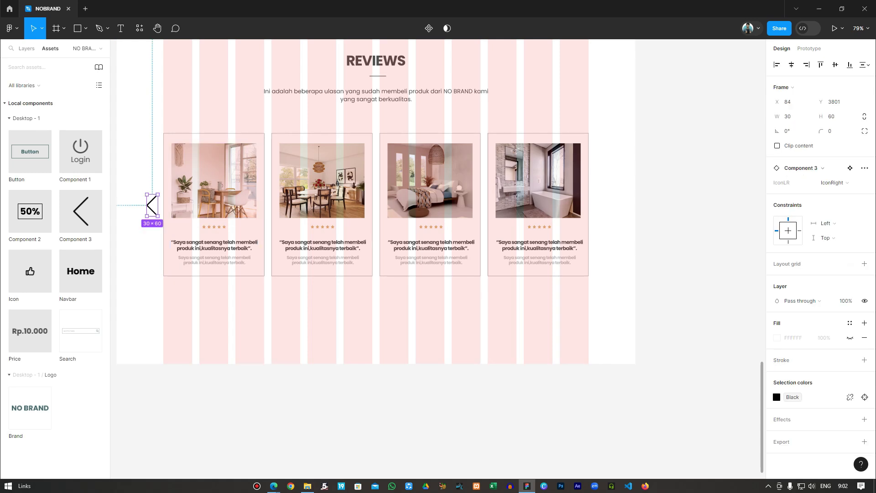
left_click(777, 397)
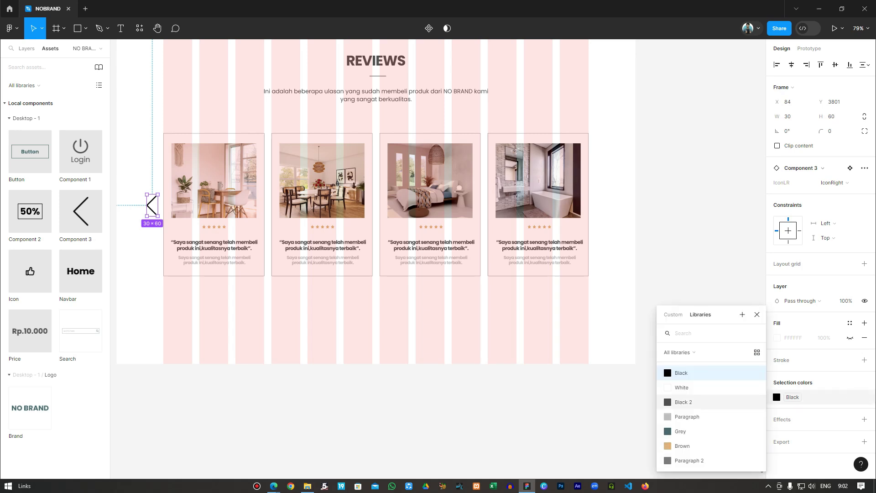
left_click(684, 401)
Step: Place another Component 3 arrow right of the fourth review card and switch its IconLR variant to IconLeft
left_click_drag(98, 199, 598, 200)
left_click(836, 183)
left_click(829, 174)
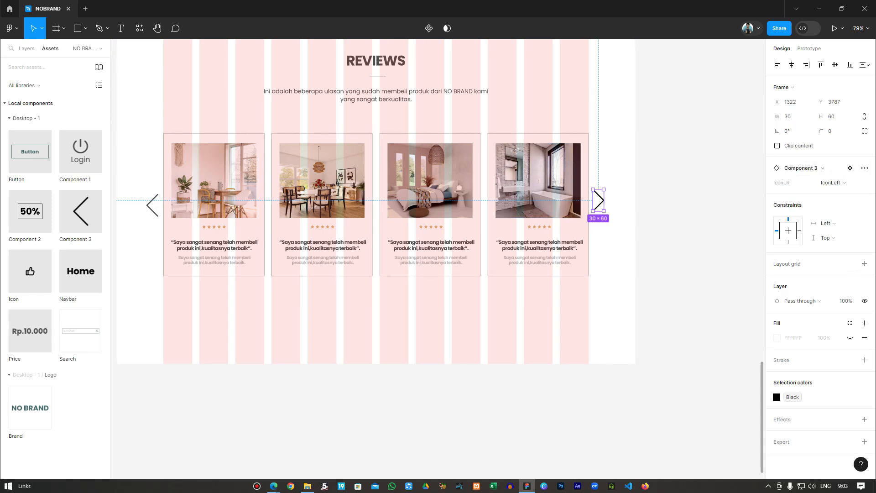
Step: Set the horizontal spacing between the left arrow and the first card's border to 20
left_click(152, 205)
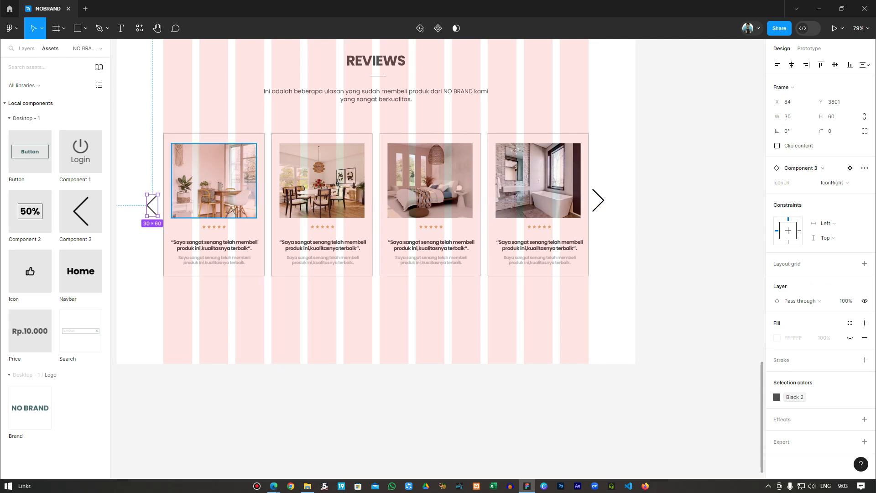
left_click(213, 192, "shift")
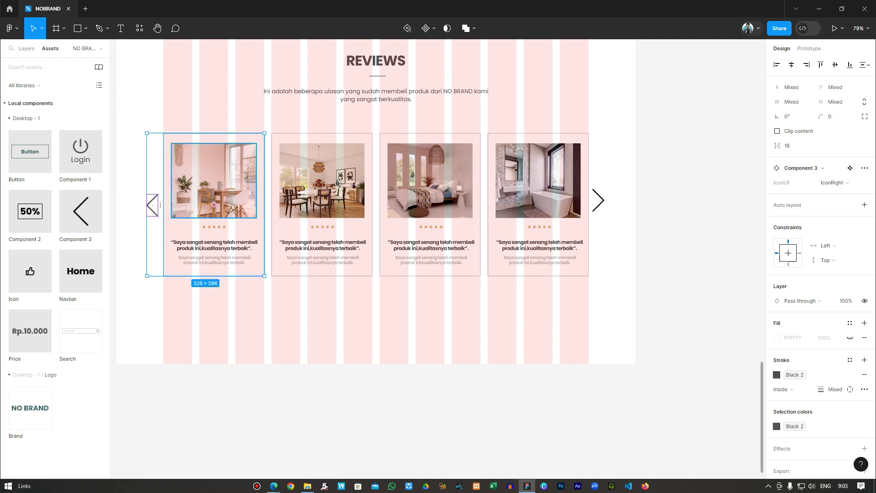
left_click(792, 145)
type("20")
key("Return")
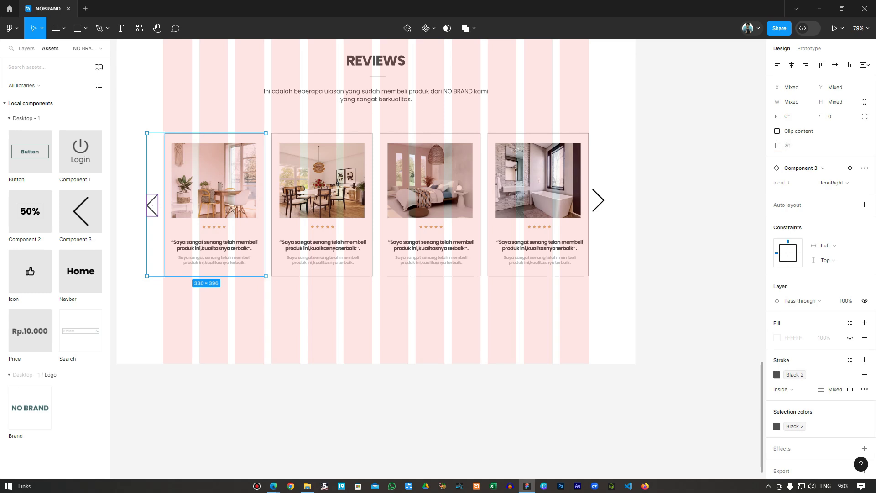
Step: Set the horizontal spacing between the fourth card's border and the right arrow to 20
left_click(538, 205)
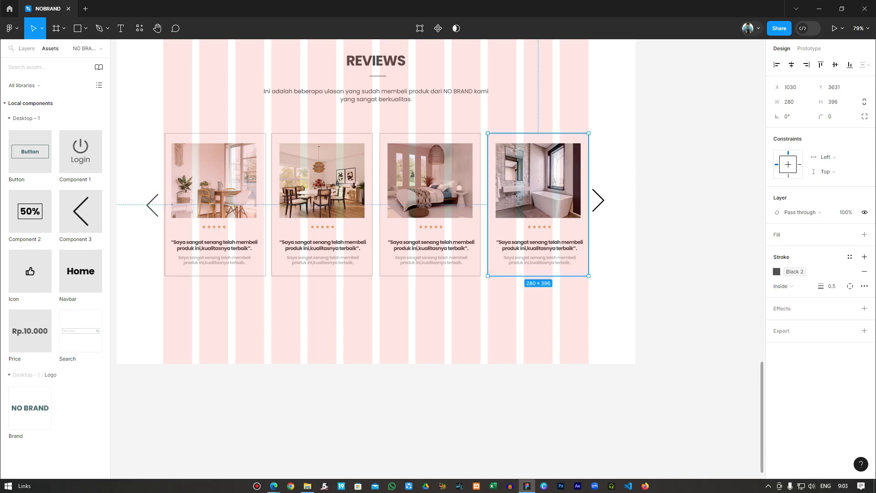
left_click(598, 200, "shift")
left_click(792, 145)
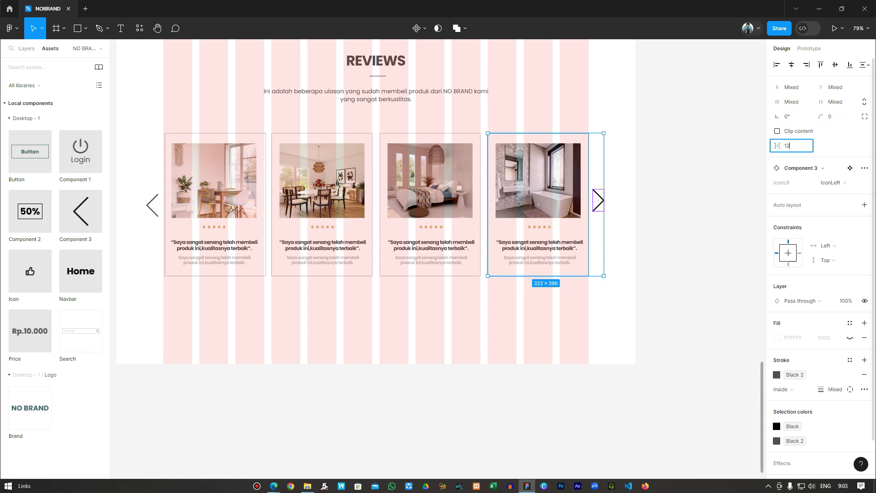
type("20")
key("Return")
key("Escape")
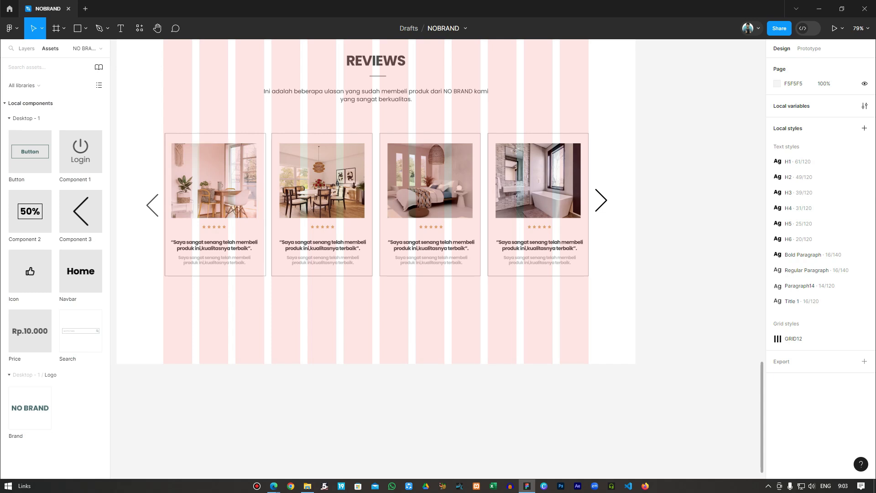
Step: Nudge the first card's border 4 px left to X 130, onto the edge of the column grid
left_click(152, 206)
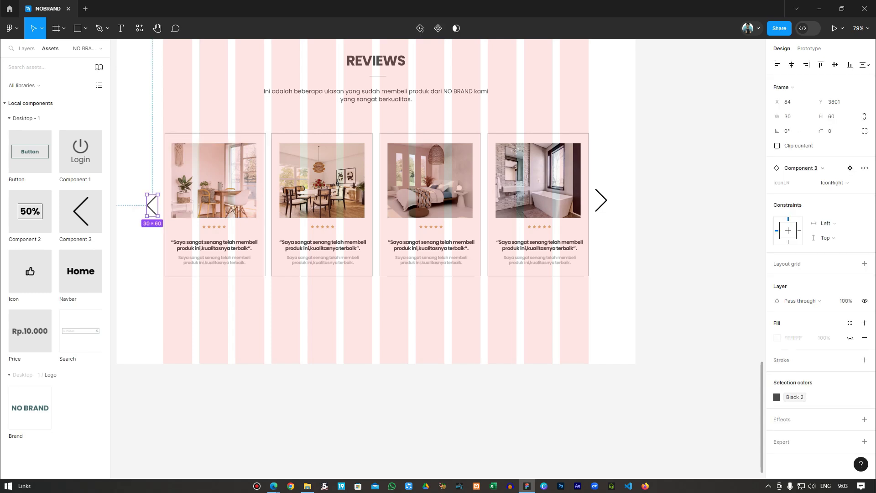
scroll(223, 267, "up", 6)
left_click_drag(223, 267, 412, 285)
left_click(412, 304)
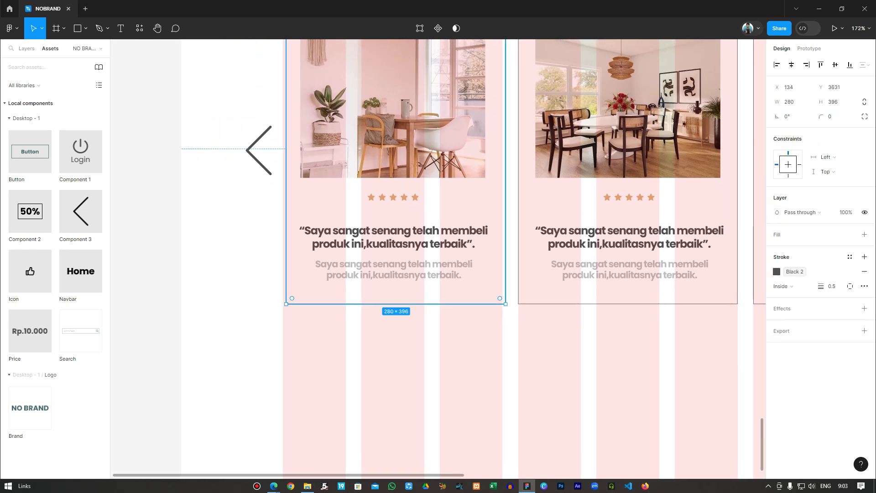
key("Left")
key("Left")
key("Left")
key("Left")
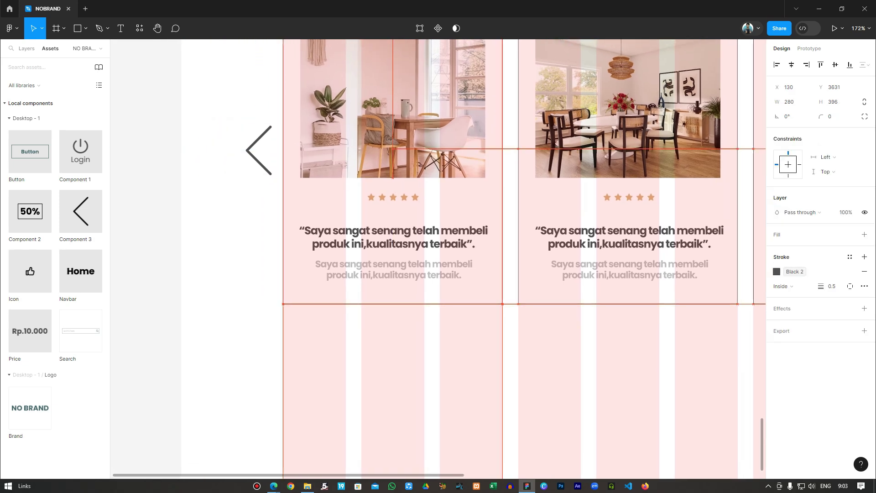
key("Escape")
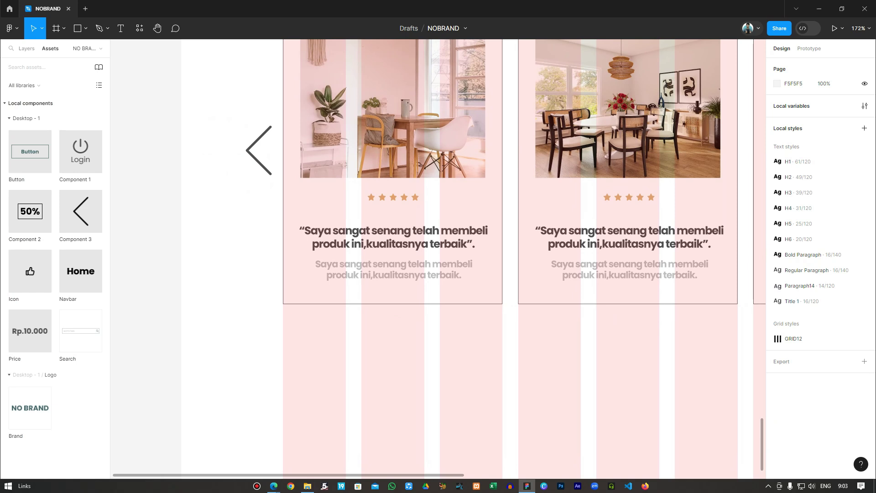
Step: Space the left arrow and the realigned first card's border 20 apart horizontally
scroll(477, 360, "down", 5)
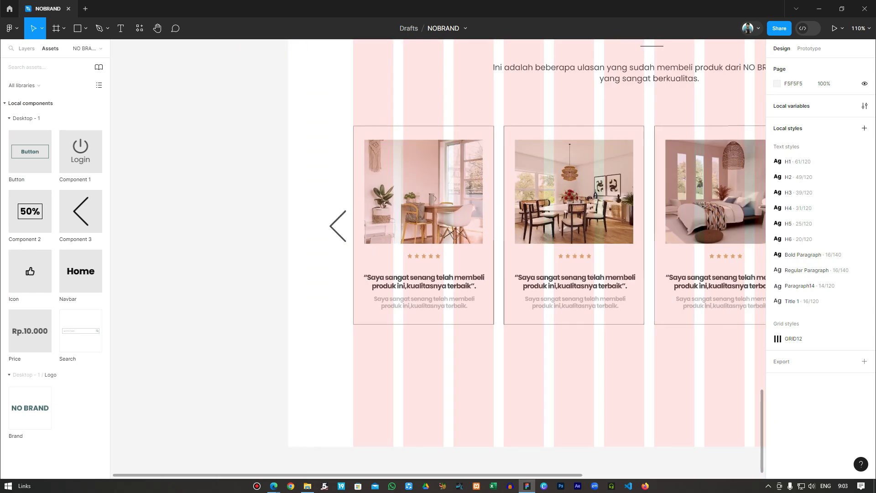
scroll(477, 360, "right", 1)
scroll(438, 255, "right", 3)
scroll(438, 255, "down", 1)
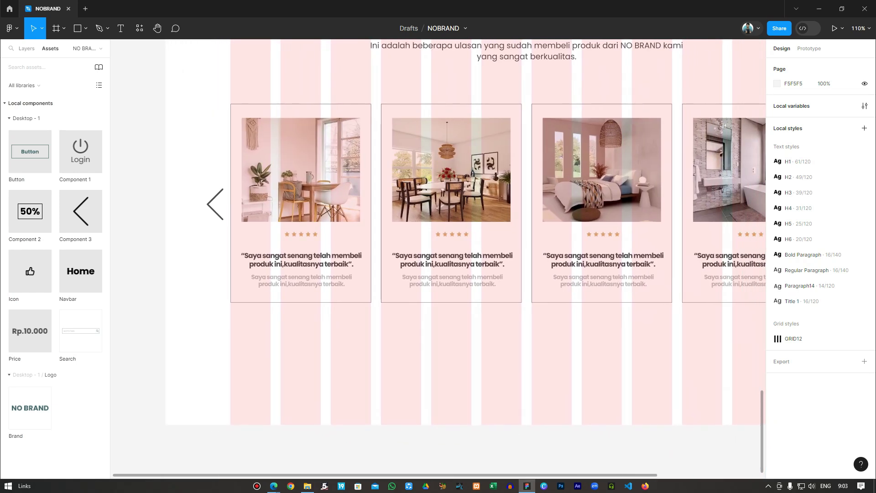
left_click(215, 204)
left_click(273, 206, "shift")
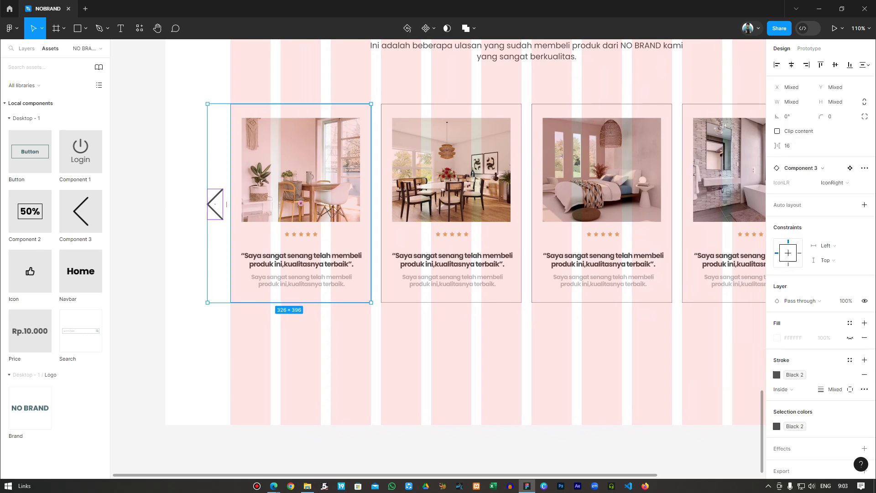
left_click(792, 146)
type("20")
key("Return")
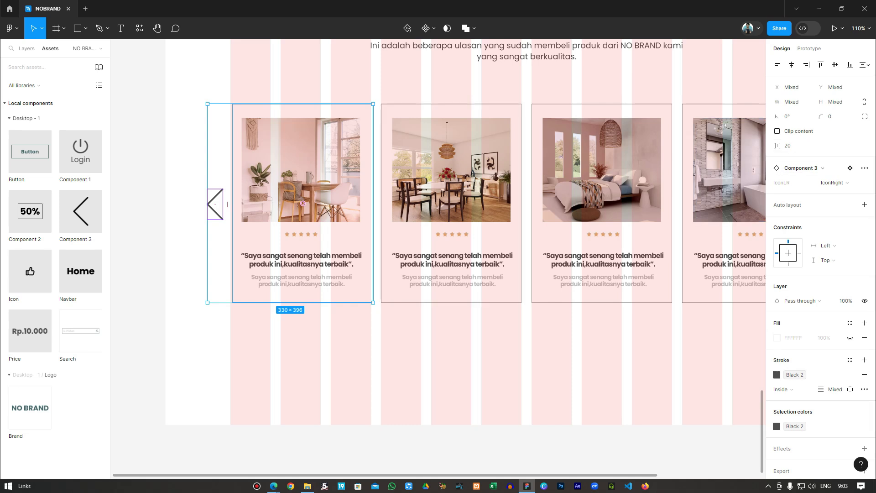
Step: Shift the left arrow and first card border together until the card meets the column grid, 20 from the second card
left_click_drag(302, 203, 300, 203)
key("Right")
key("Right")
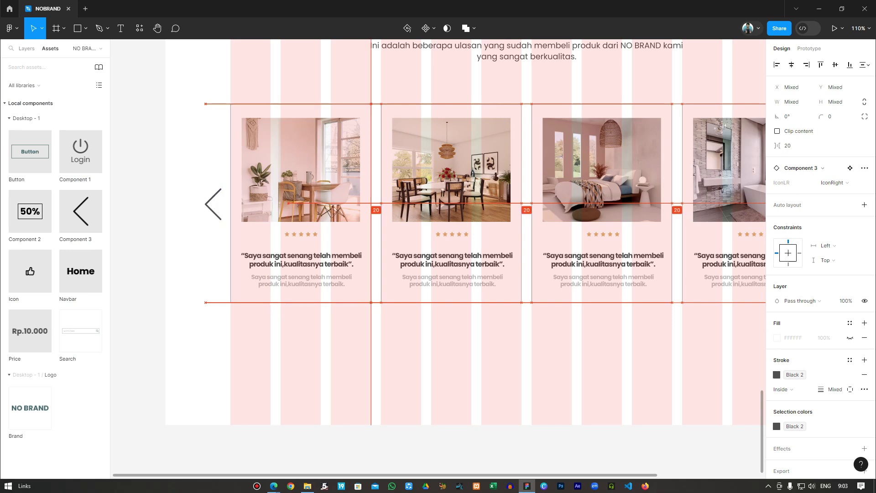
key("Escape")
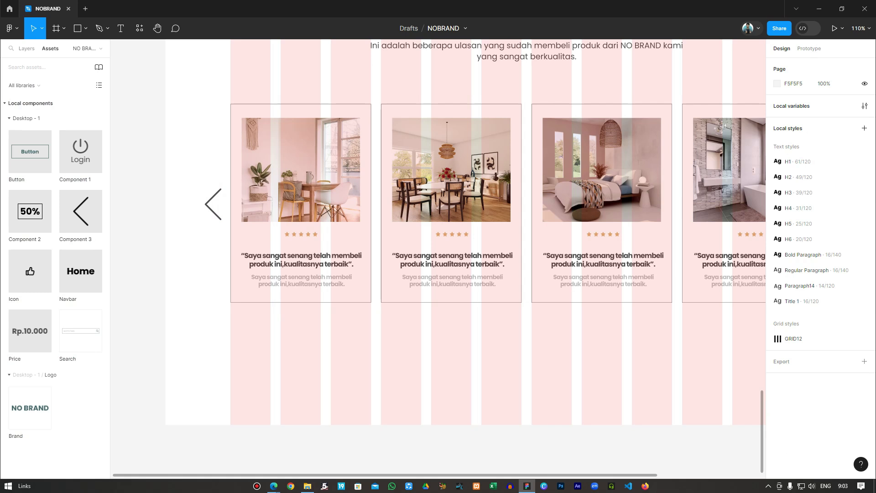
Step: Try extending the Homepage frame downward to a height of about 4499, and undo the resize
scroll(591, 377, "down", 3)
left_click_drag(591, 376, 389, 335)
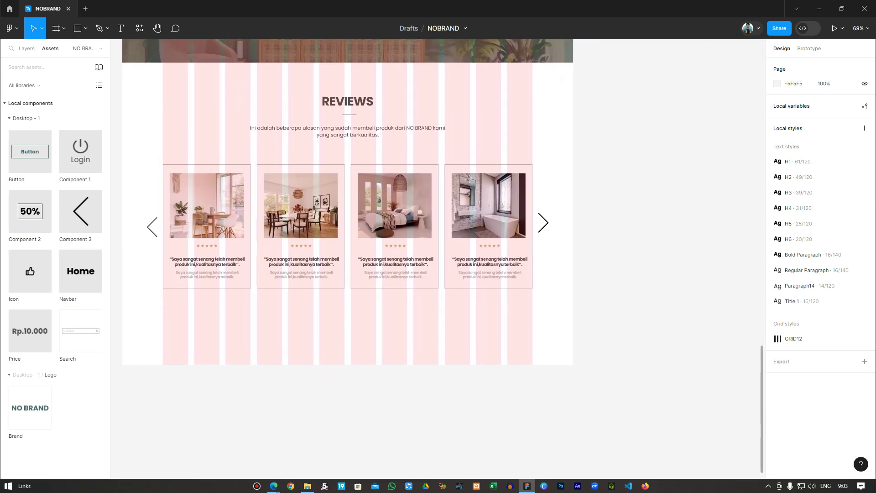
scroll(370, 205, "left", 3)
scroll(369, 206, "up", 1)
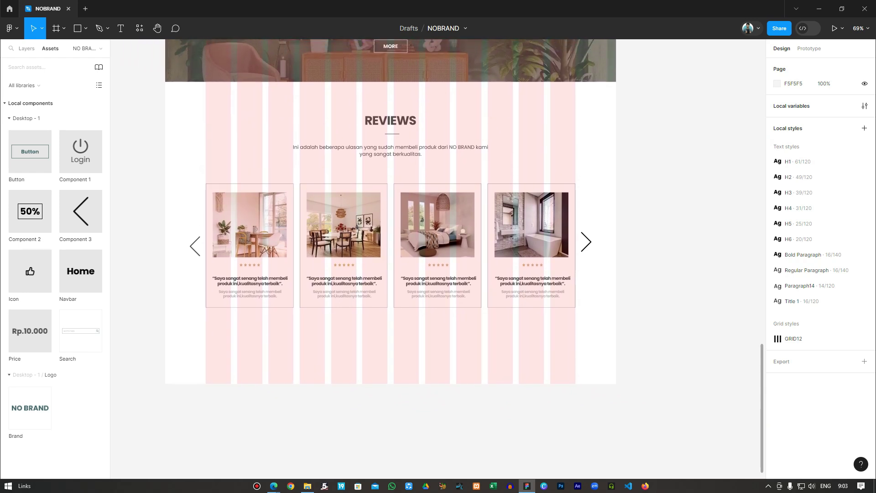
left_click_drag(433, 348, 485, 370)
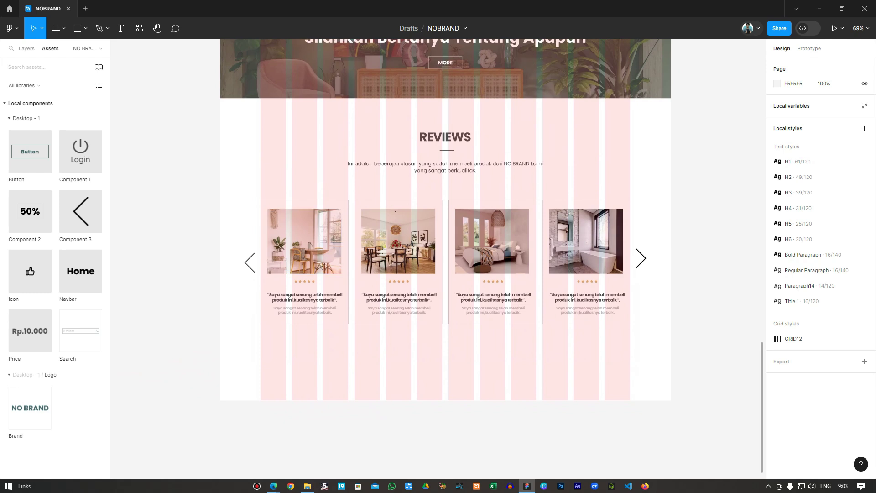
left_click(26, 49)
left_click(32, 119)
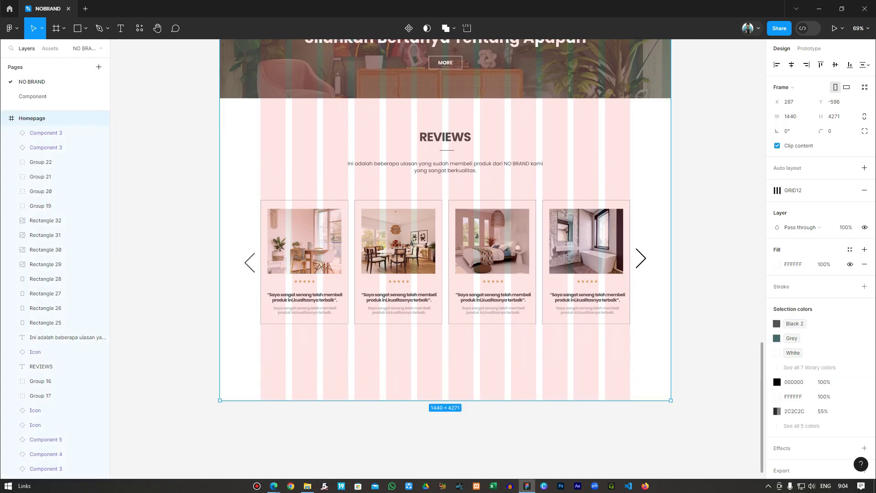
left_click_drag(445, 400, 445, 472)
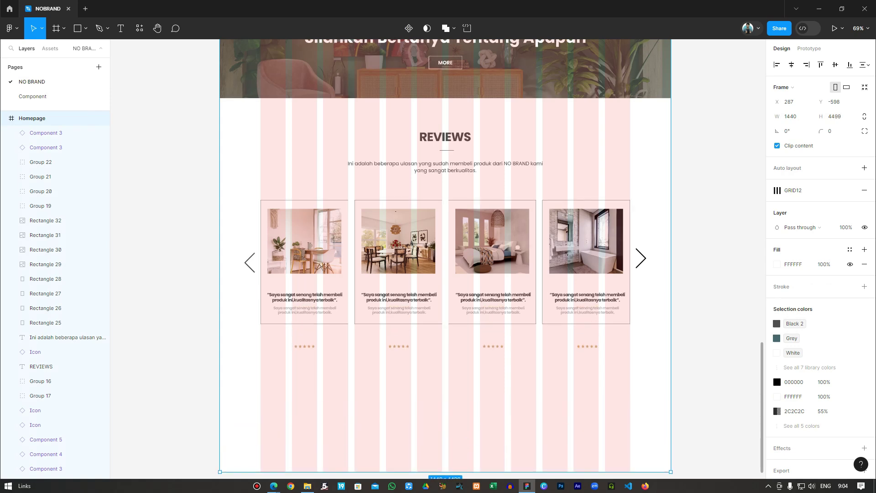
key("ctrl+z")
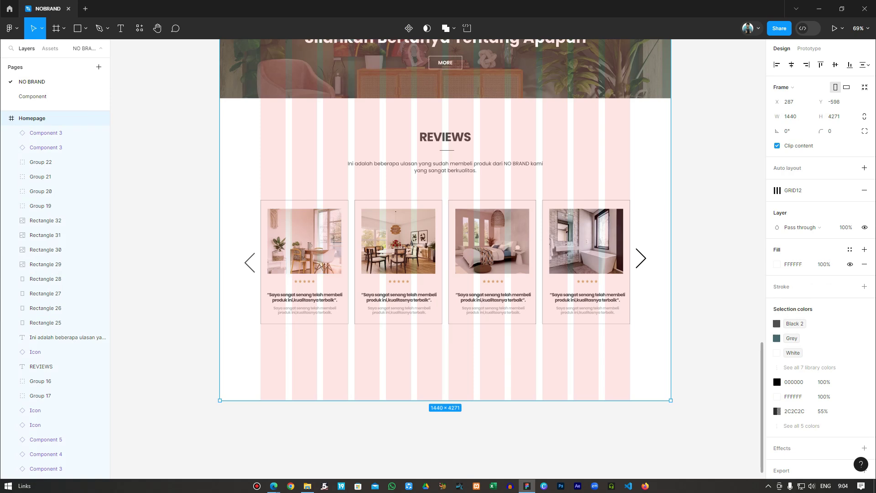
Step: Group the whole Reviews section, including its heading, intro text, four cards and both arrows
left_click_drag(351, 347, 358, 320)
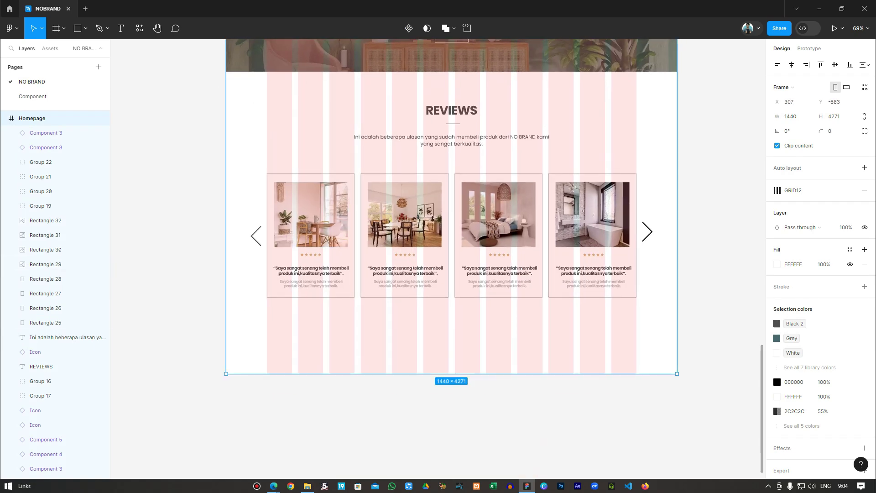
key("Escape")
left_click_drag(662, 331, 250, 97)
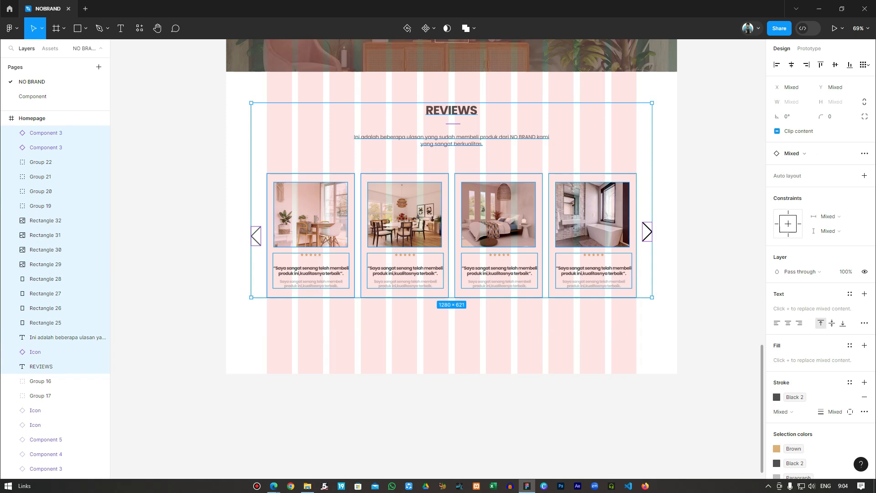
key("ctrl+g")
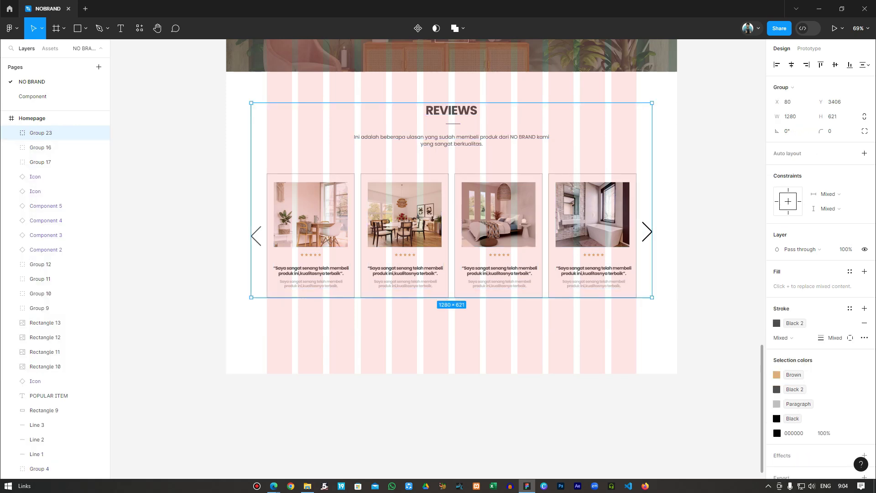
Step: Extend the Homepage frame downward to a height of about 4597 below the Reviews section
left_click(33, 118)
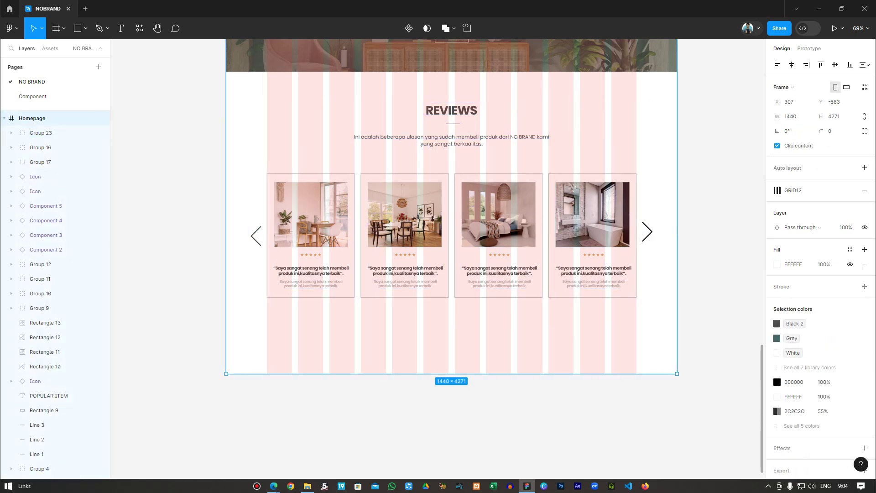
mouse_move(451, 374)
left_mouse_down()
mouse_move(451, 396)
mouse_move(452, 374)
left_mouse_up()
scroll(506, 385, "down", 6)
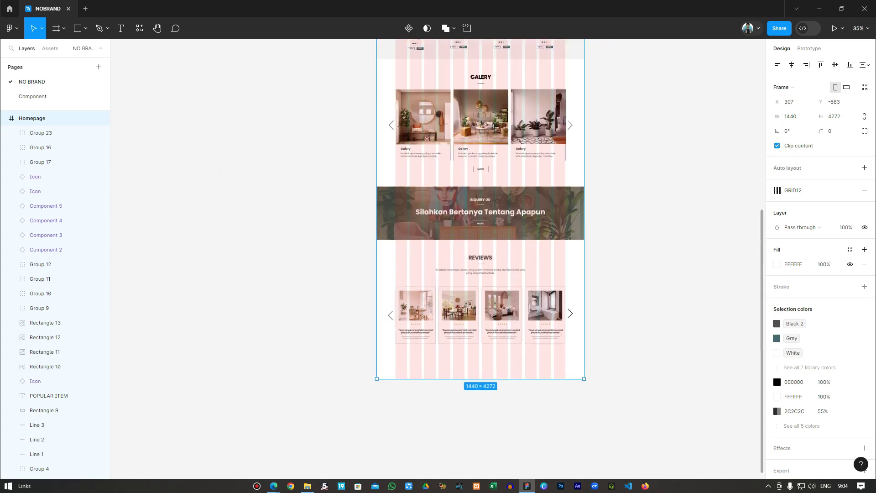
left_click_drag(507, 383, 506, 408)
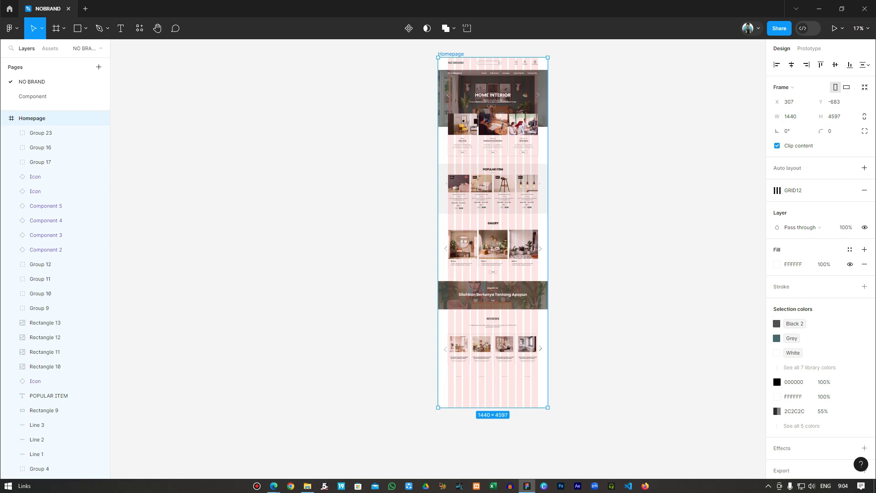
Step: Ungroup the whole Reviews section into its separate heading, text, cards and arrows
scroll(525, 396, "up", 6)
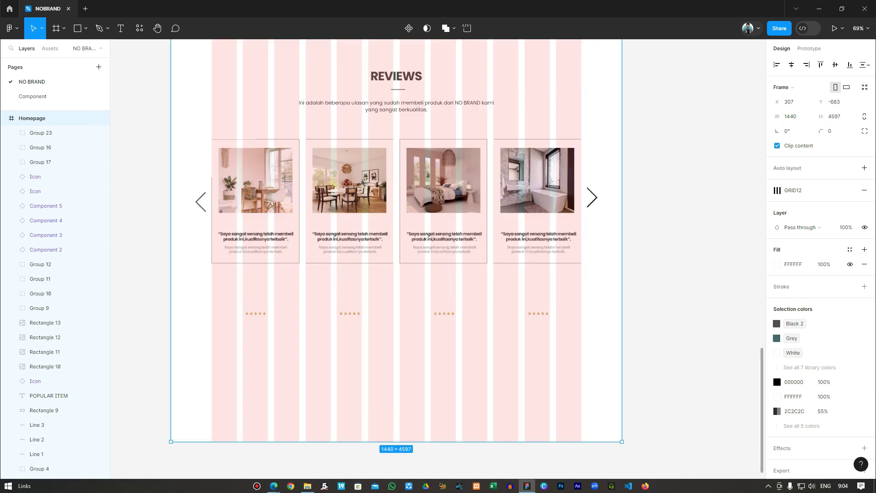
scroll(396, 240, "up", 1)
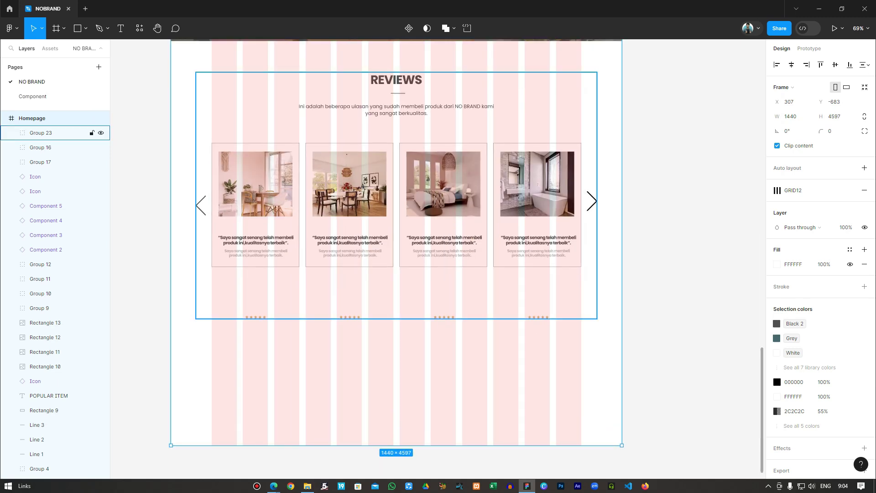
left_click(41, 133)
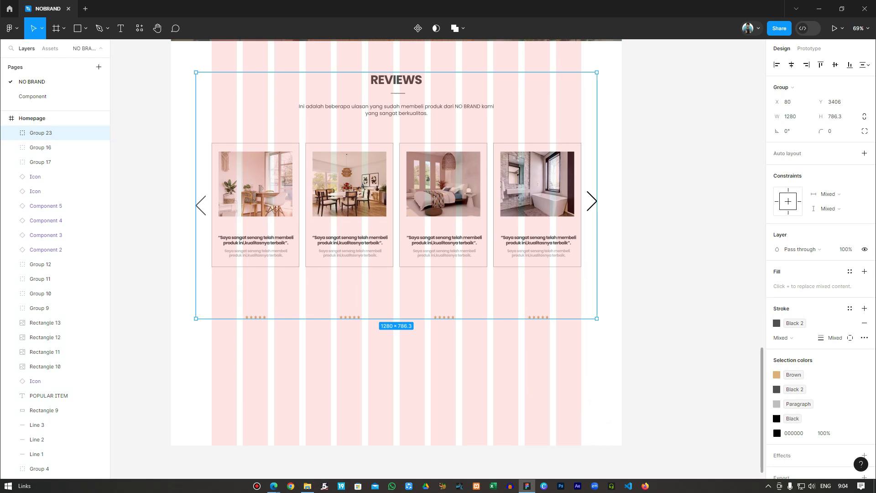
scroll(396, 242, "down", 4)
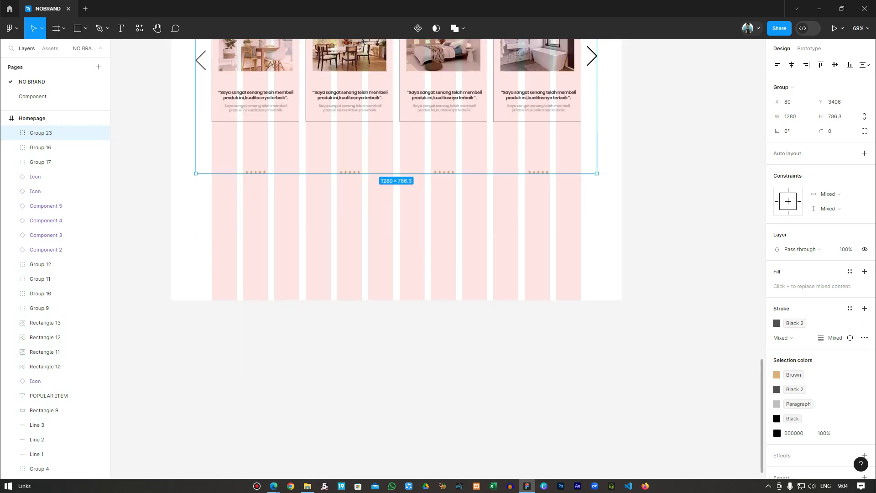
right_click(368, 156)
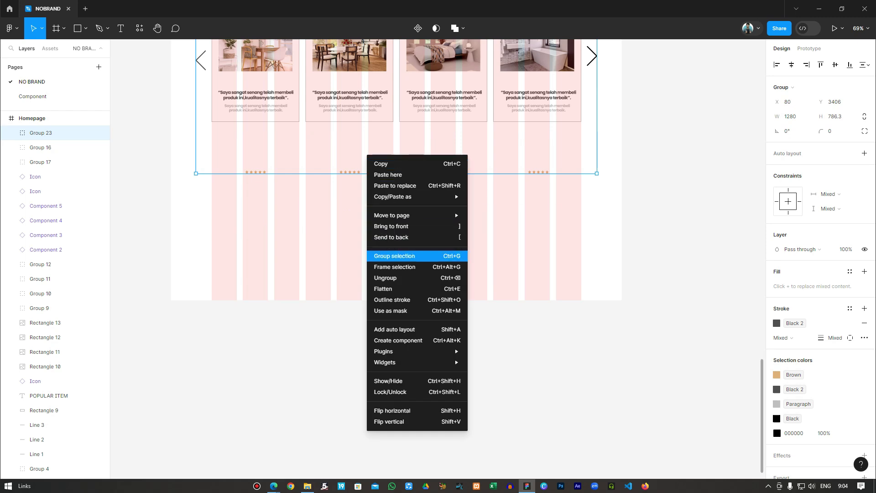
left_click(386, 278)
left_click(141, 228)
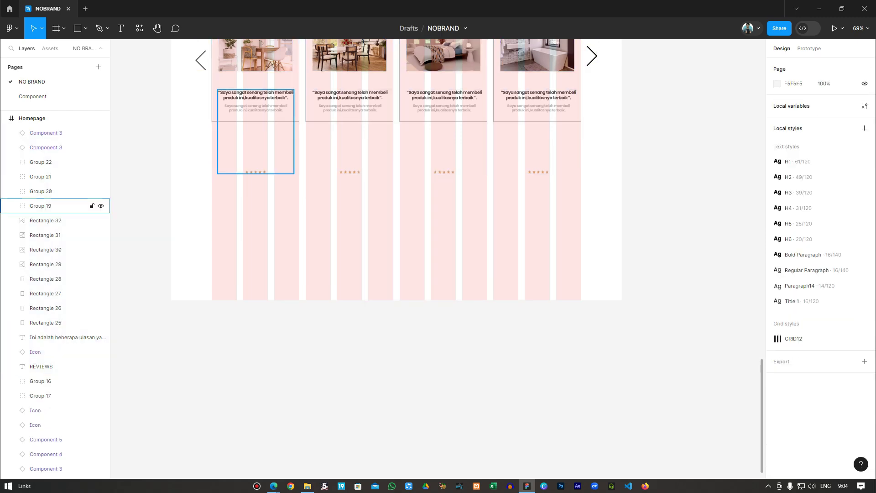
Step: Move the star ratings of all four review cards up together to Y 3884, between each photo and its quote
left_click(45, 206)
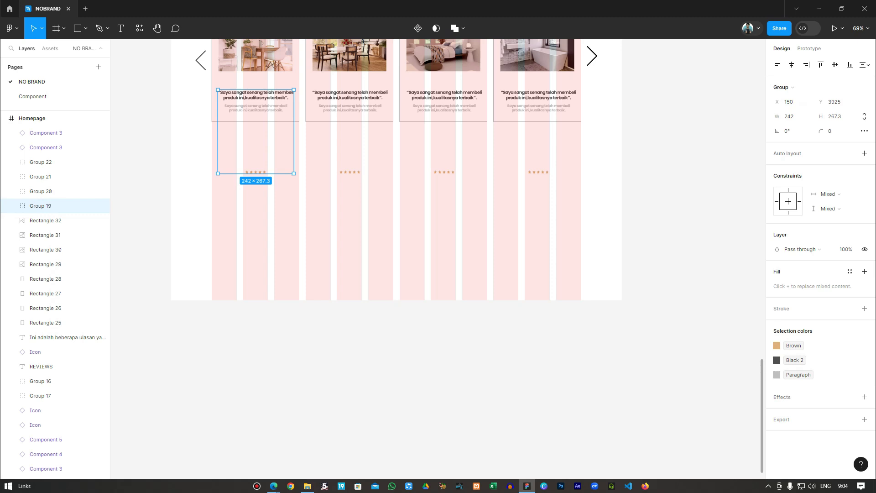
double_click(255, 172)
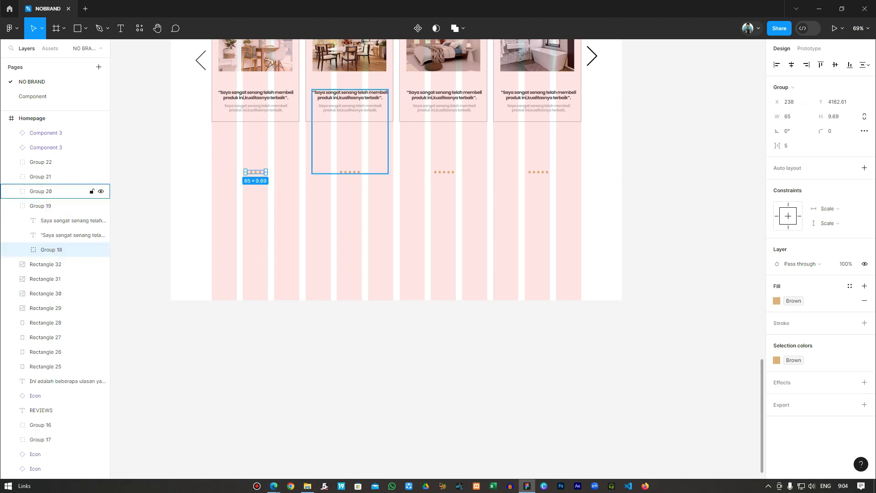
left_click(350, 172, "shift")
left_click(350, 172, "shift")
double_click(444, 172, "shift")
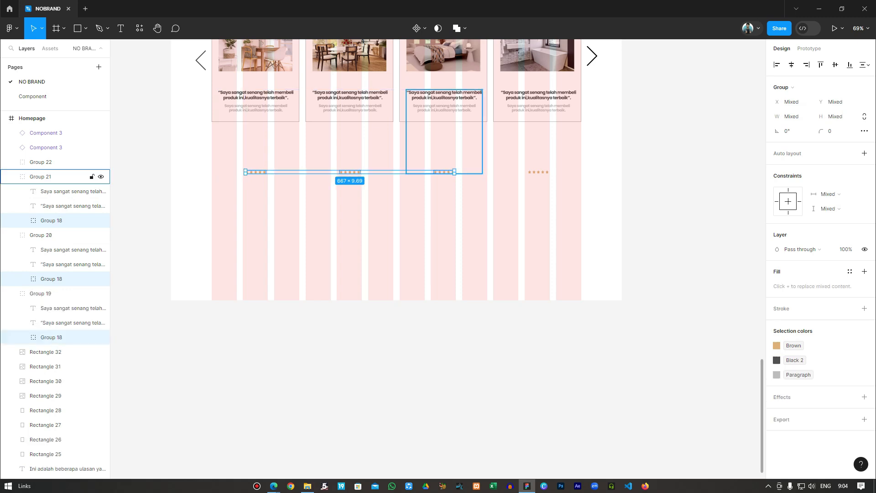
left_click(538, 173, "ctrl+shift")
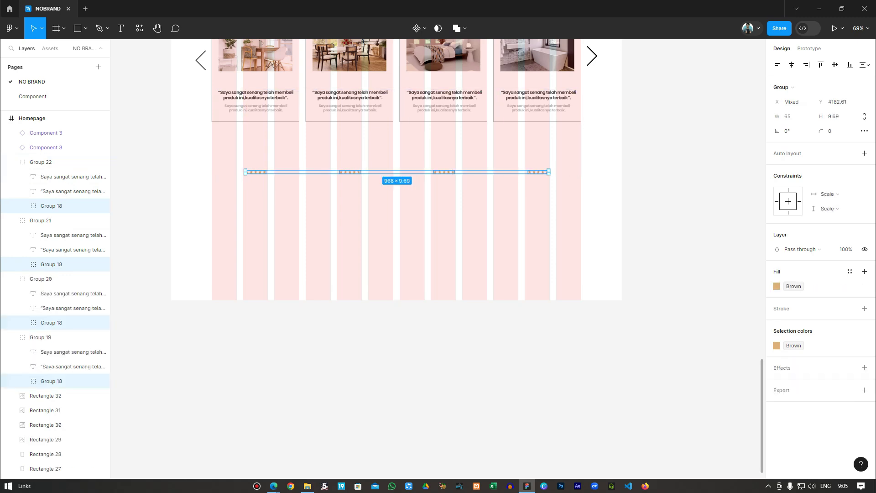
key("shift+Up")
key("shift+Up")
key("shift+Up")
key("shift+Up")
key("shift+Up")
key("shift+Up")
key("shift+Up")
key("shift+Up")
key("shift+Up")
key("shift+Up")
key("shift+Up")
key("shift+Up")
key("shift+Up")
key("shift+Up")
key("shift+Up")
key("shift+Up")
key("shift+Up")
key("shift+Up")
key("shift+Up")
key("shift+Up")
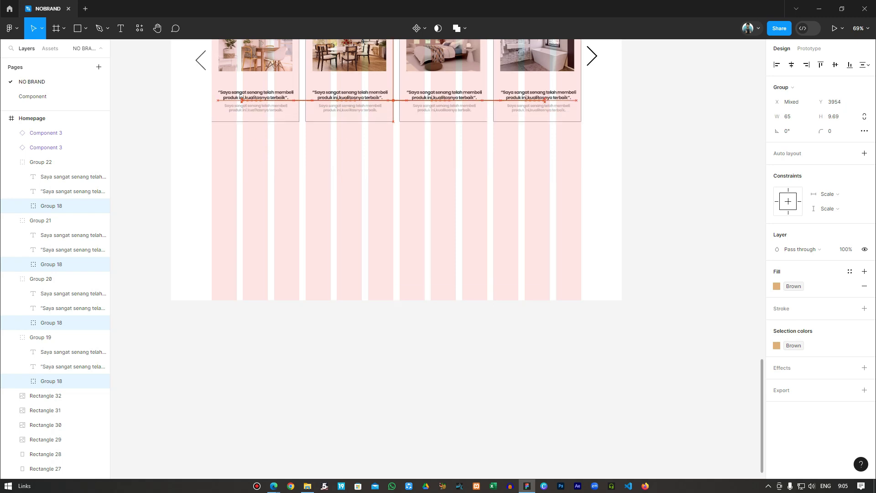
key("Down")
key("Down")
key("Up")
Step: Nudge the four star ratings sideways together until they are centred beneath their photos
key("shift+Right")
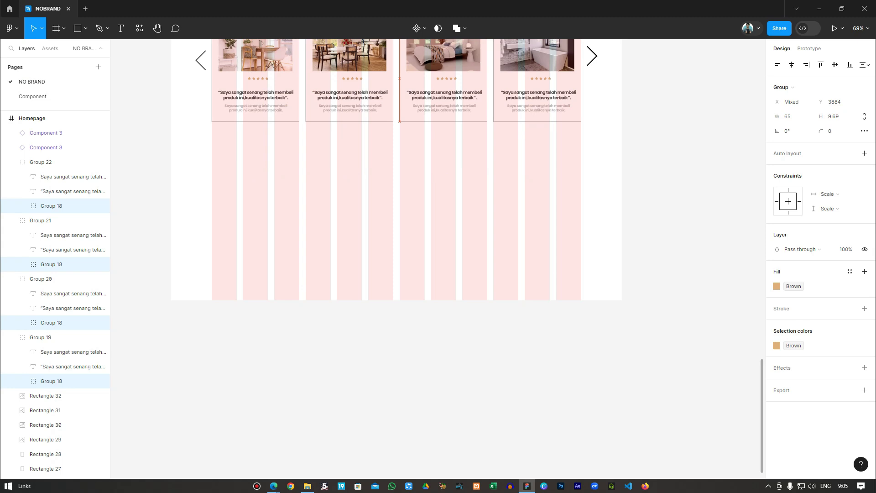
key("shift+Left")
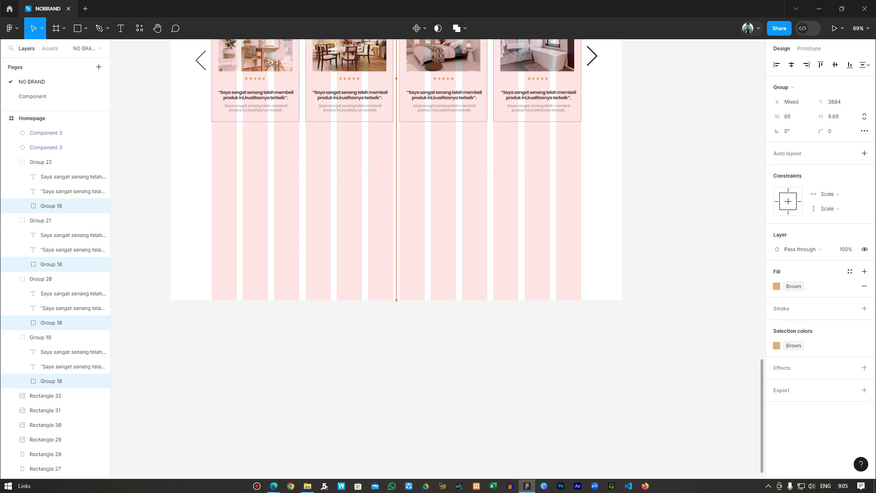
key("Escape")
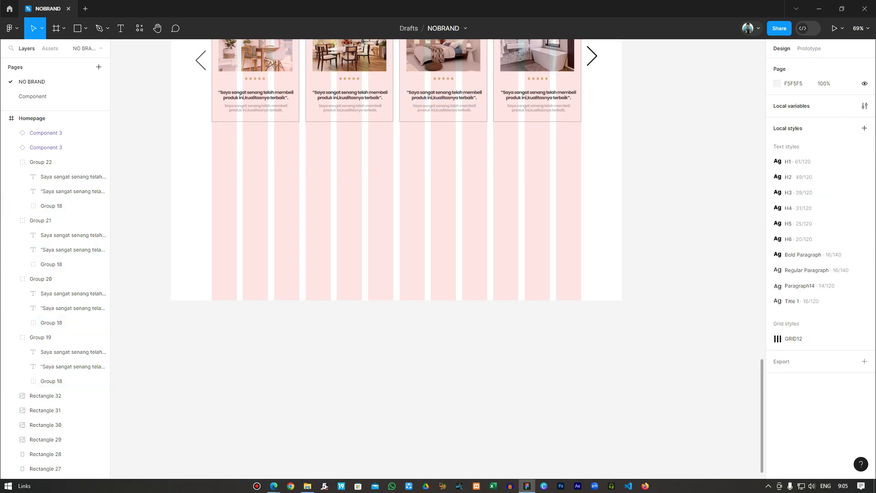
Step: Select the photo of the first review card
scroll(396, 215, "up", 3)
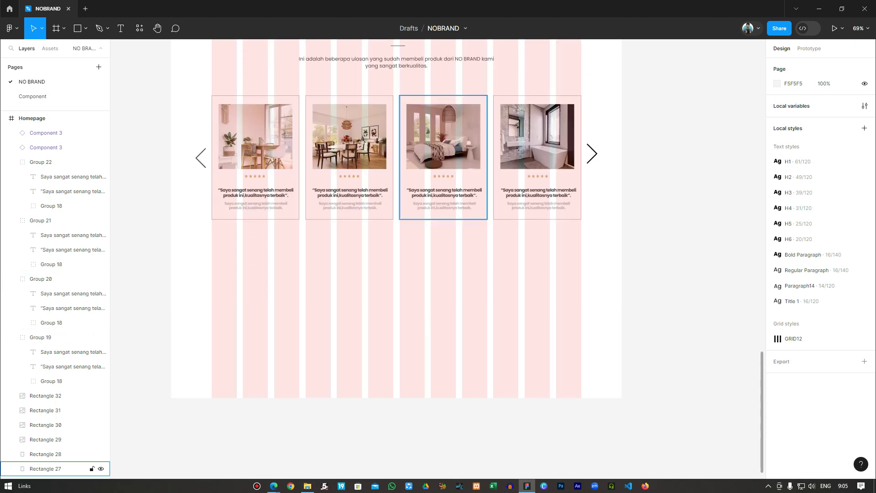
left_click(55, 439)
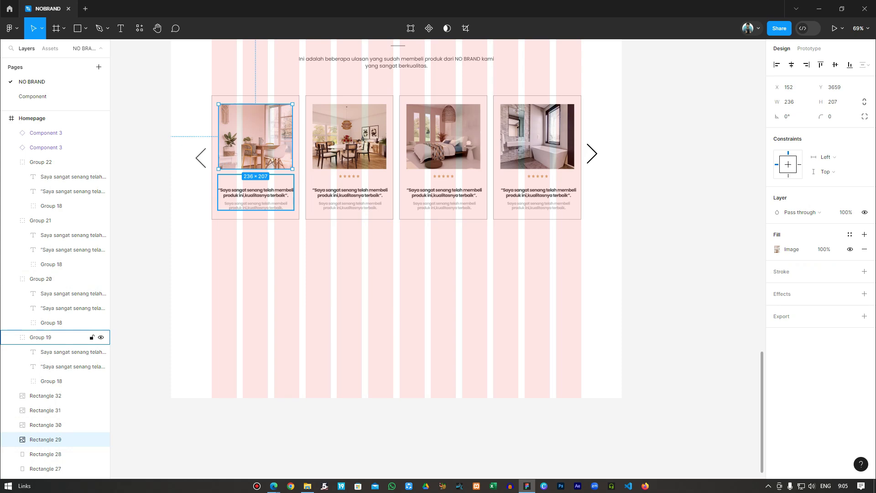